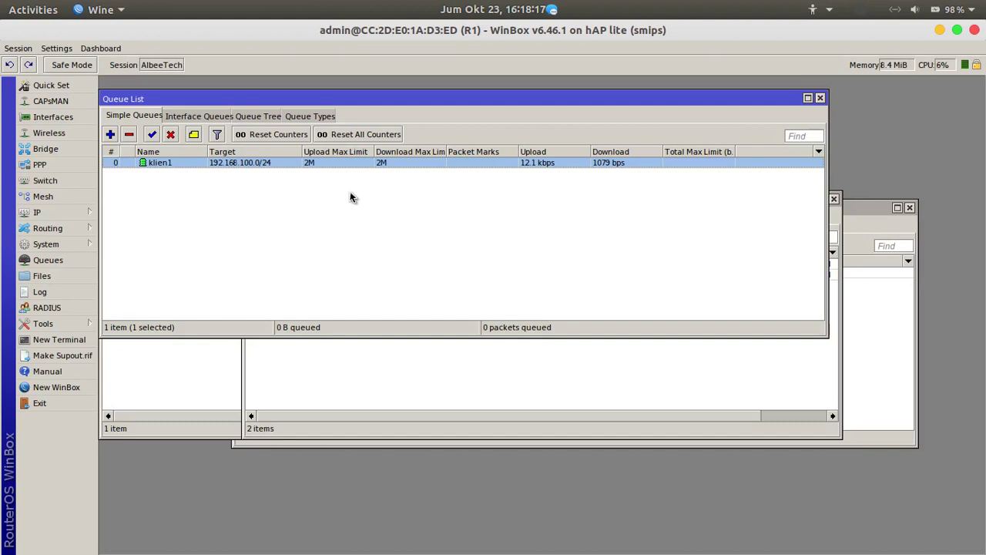
Step: Switch to GNS3 and review the QoS topology, including the queue notes and the two client PCs' addresses
{"action": "mouse_move", "coordinate": [486, 543]}
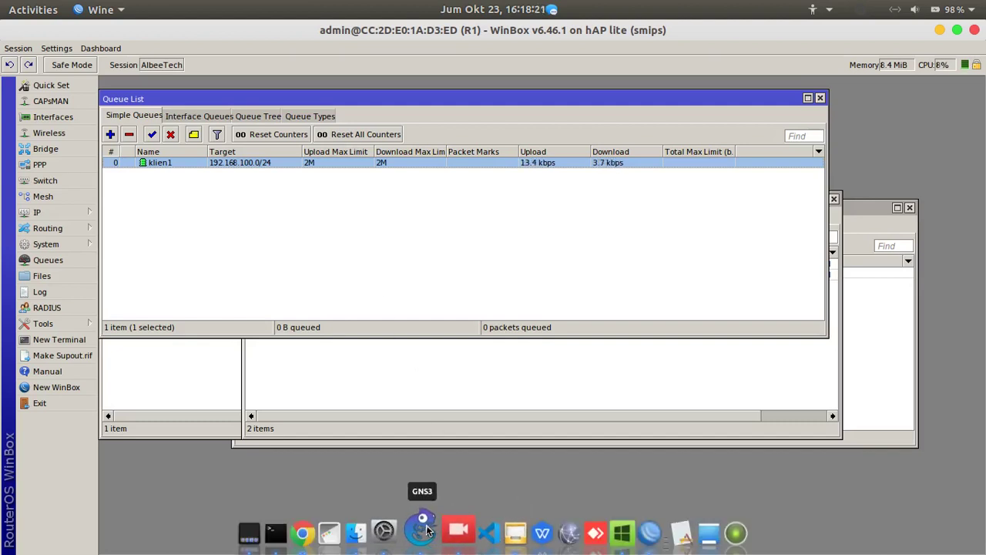
{"action": "left_click", "coordinate": [425, 530]}
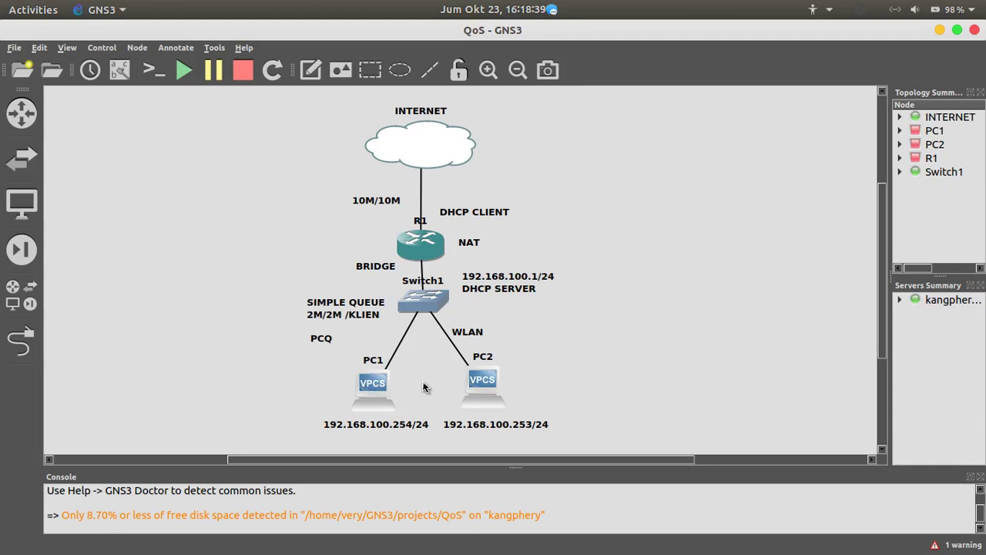
{"action": "mouse_move", "coordinate": [385, 381]}
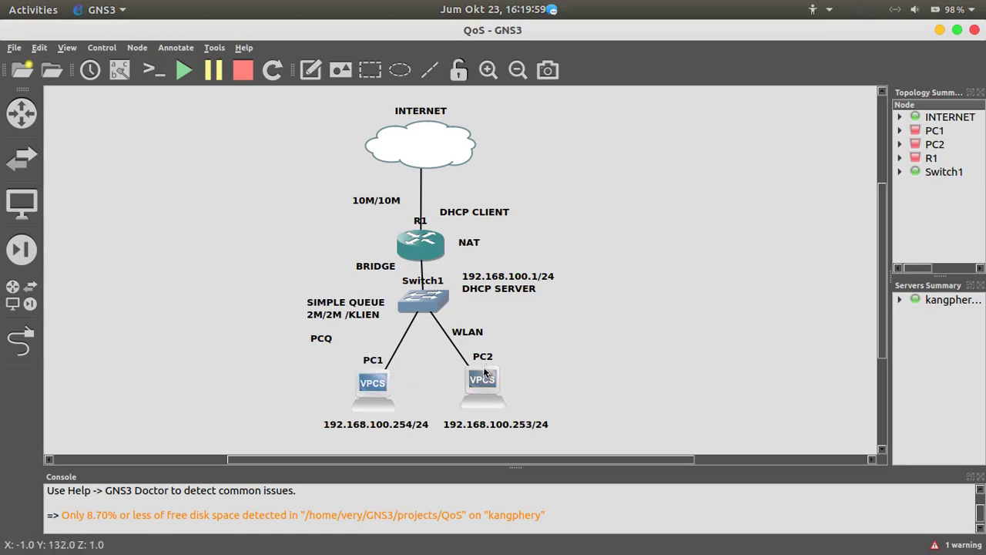
{"action": "mouse_move", "coordinate": [357, 381]}
Step: Switch back to WinBox and change the name of the klien1 simple queue to Parent
{"action": "left_click", "coordinate": [620, 530]}
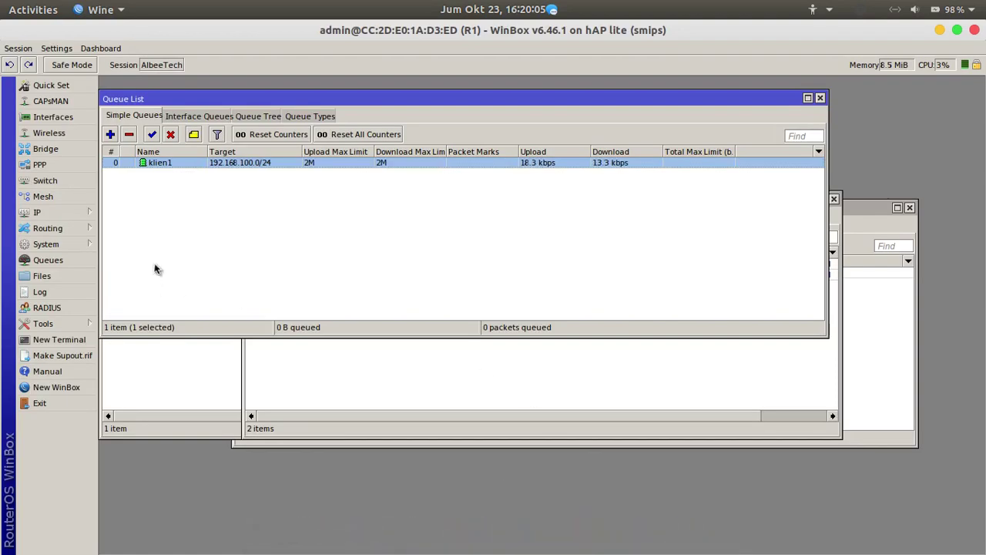
{"action": "double_click", "coordinate": [206, 163]}
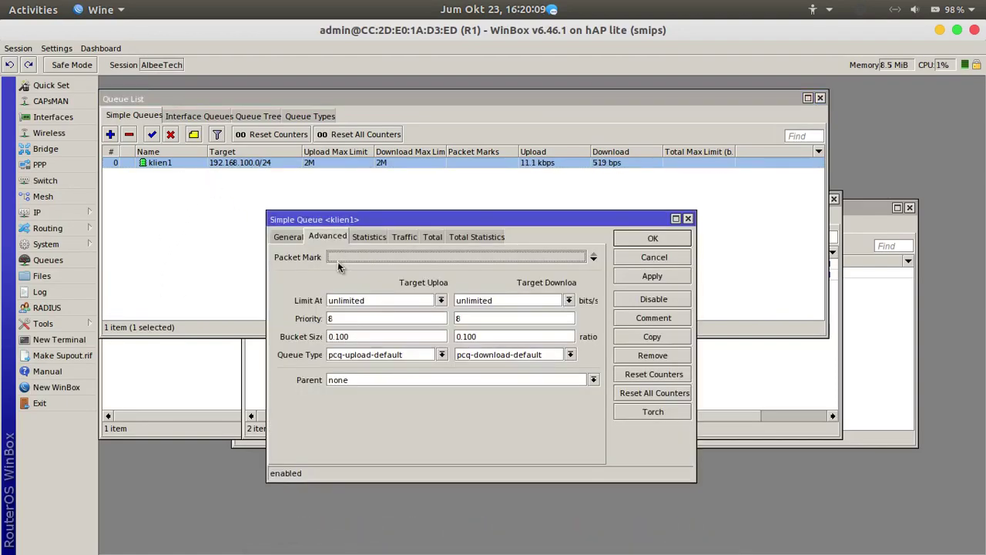
{"action": "left_click", "coordinate": [288, 237]}
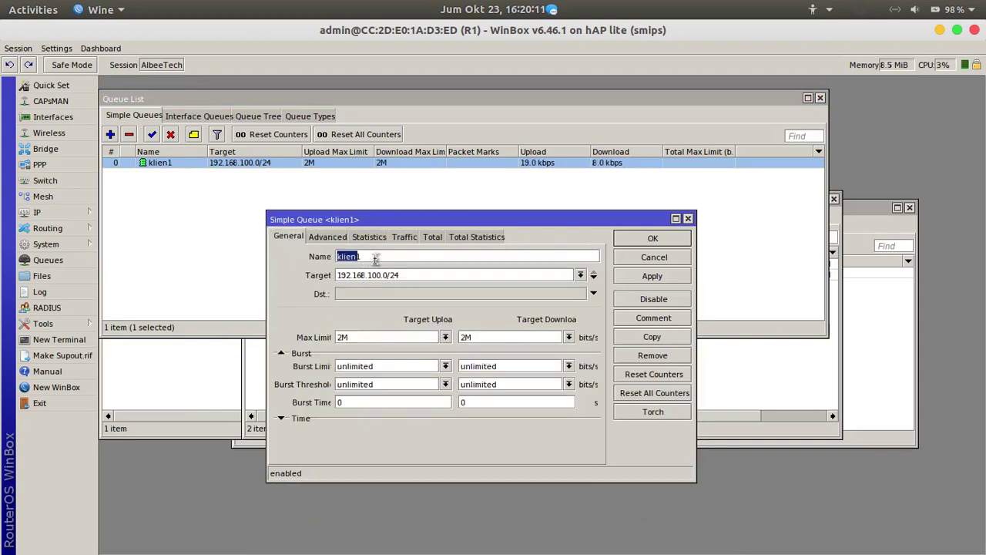
{"action": "type", "text": "Parent"}
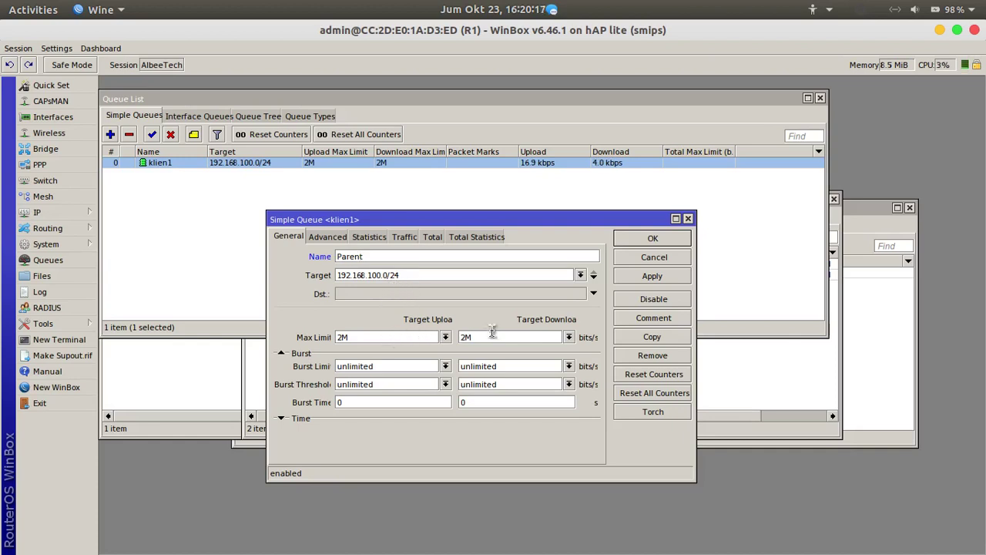
Step: Set both the upload and download queue types of this queue to default-small
{"action": "left_click", "coordinate": [330, 237]}
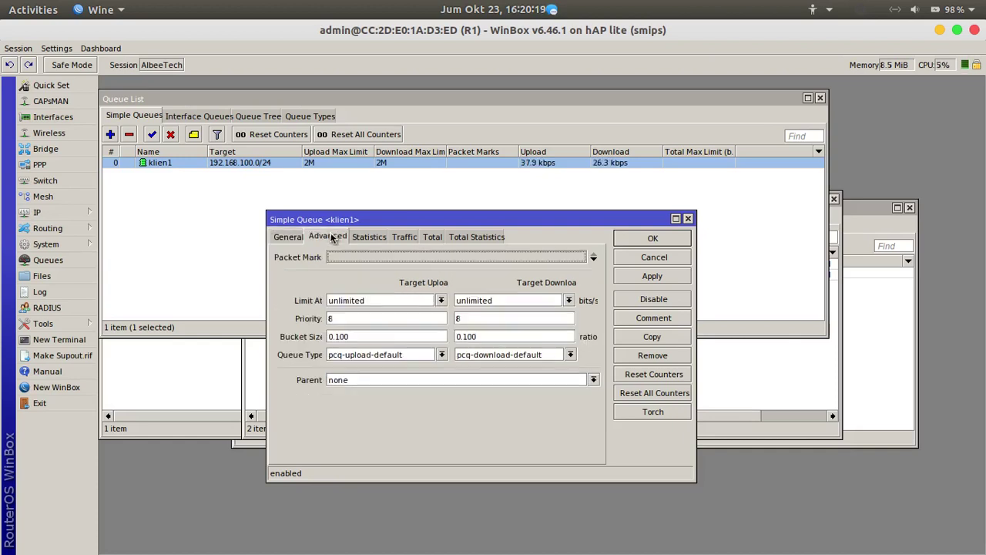
{"action": "left_click", "coordinate": [442, 354]}
{"action": "left_click", "coordinate": [412, 375]}
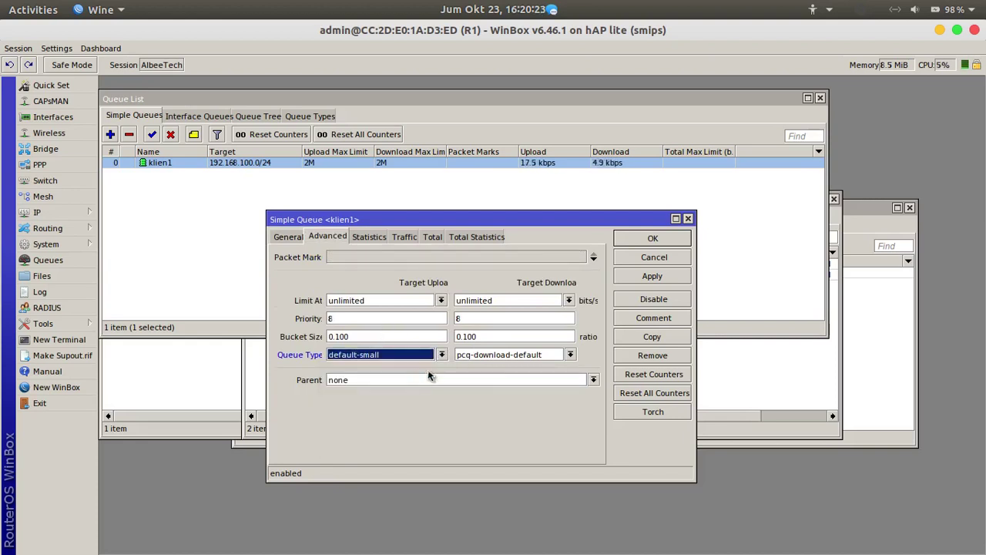
{"action": "left_click", "coordinate": [505, 355]}
{"action": "left_click", "coordinate": [500, 375]}
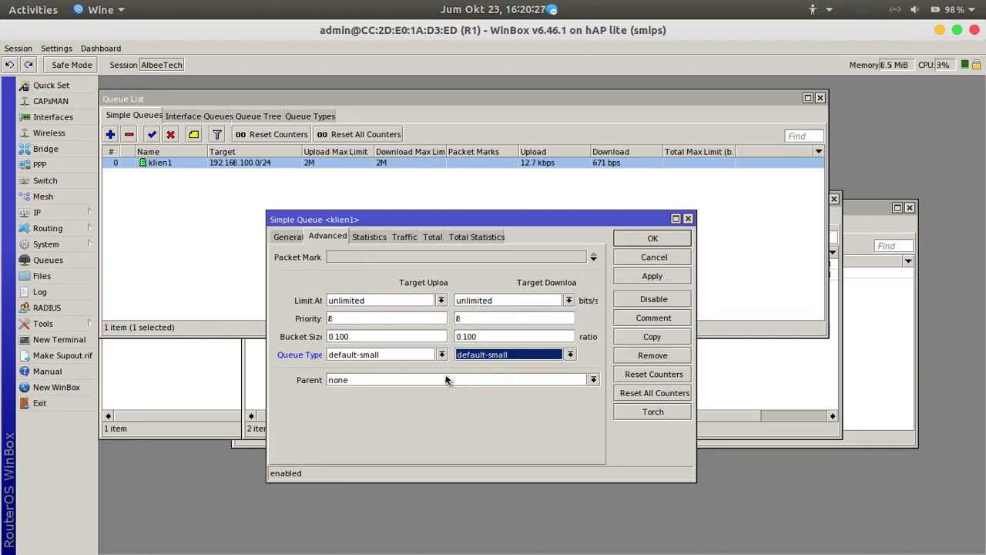
Step: Set the queue types to pcq-upload-default for upload and pcq-download-default for download, and save the queue
{"action": "left_click", "coordinate": [423, 358]}
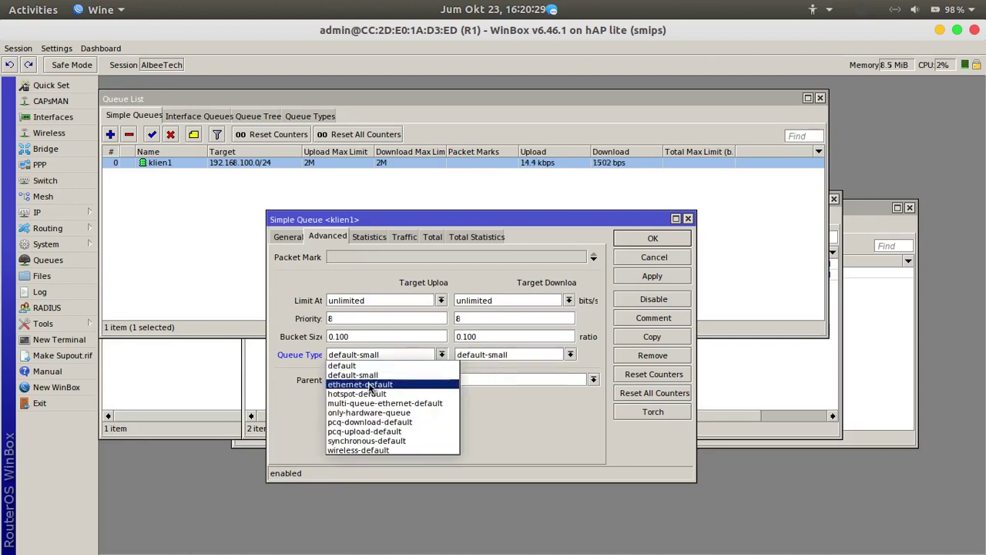
{"action": "left_click", "coordinate": [350, 434]}
{"action": "left_click", "coordinate": [481, 355]}
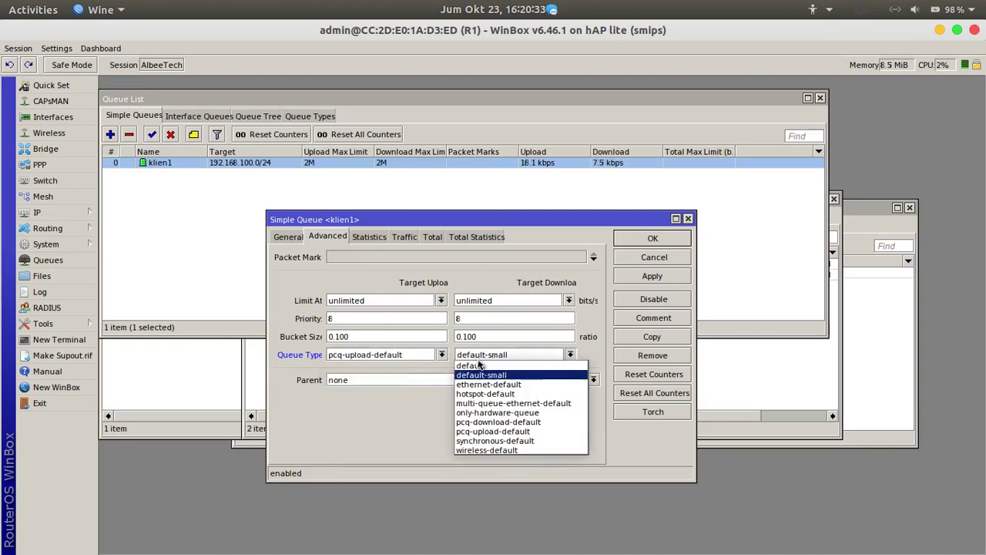
{"action": "left_click", "coordinate": [483, 422]}
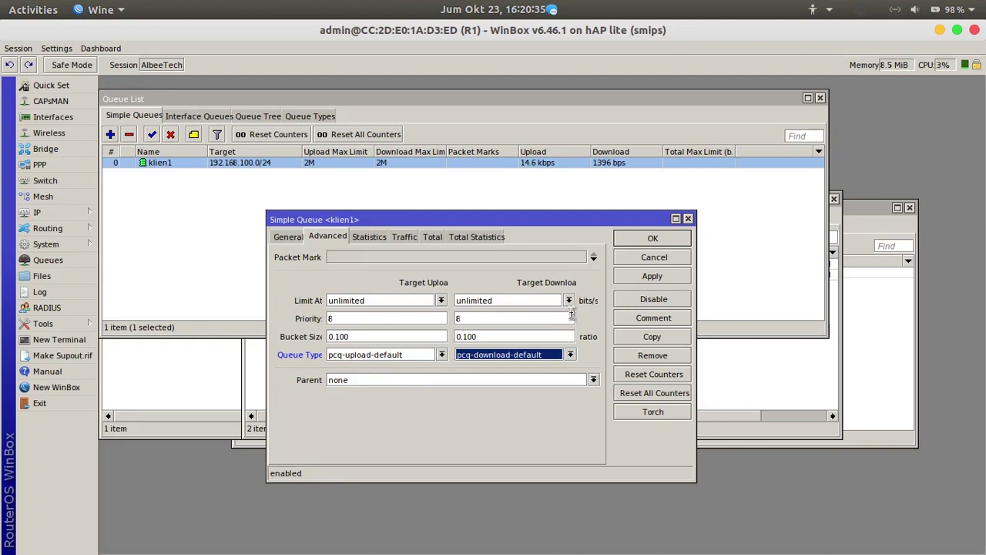
{"action": "left_click", "coordinate": [636, 242]}
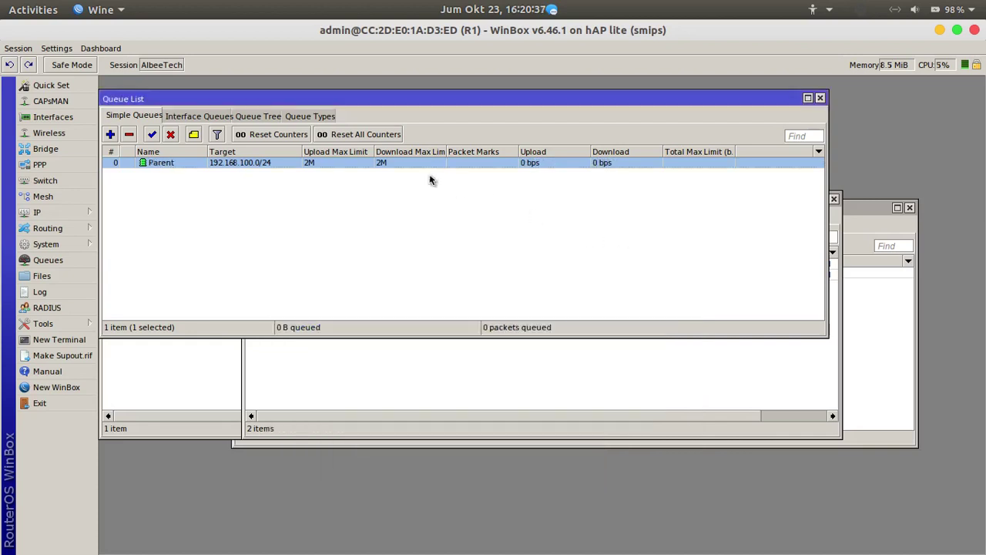
Step: Set the rate of the pcq-download-default queue type to 0 and save it
{"action": "left_click", "coordinate": [302, 116]}
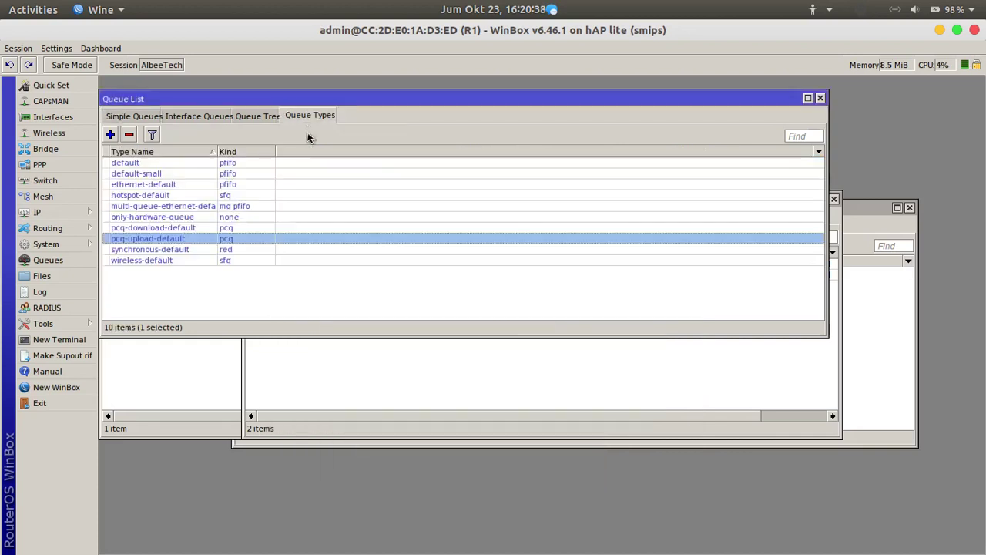
{"action": "double_click", "coordinate": [225, 228]}
{"action": "left_click_drag", "start_coordinate": [408, 234], "coordinate": [357, 235]}
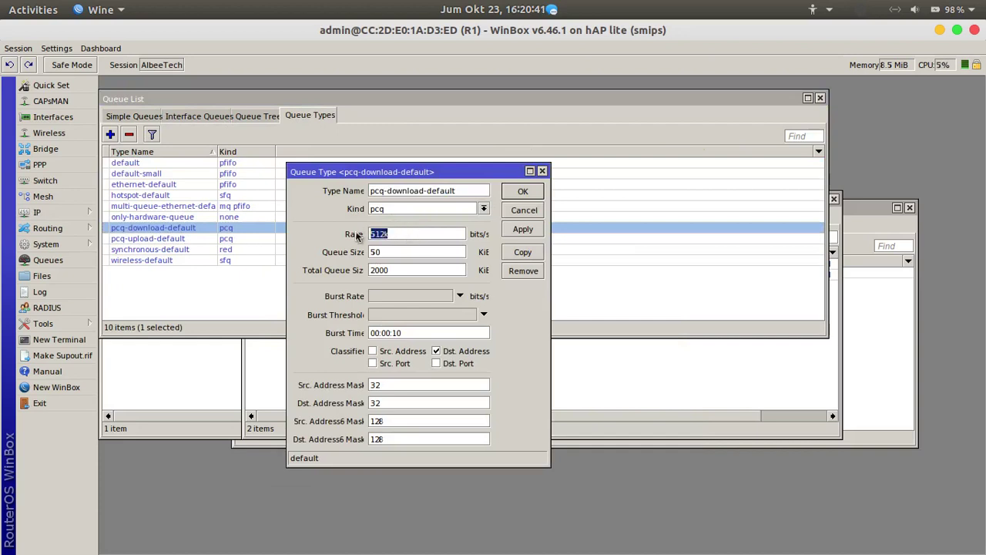
{"action": "type", "text": "0"}
{"action": "left_click", "coordinate": [522, 191]}
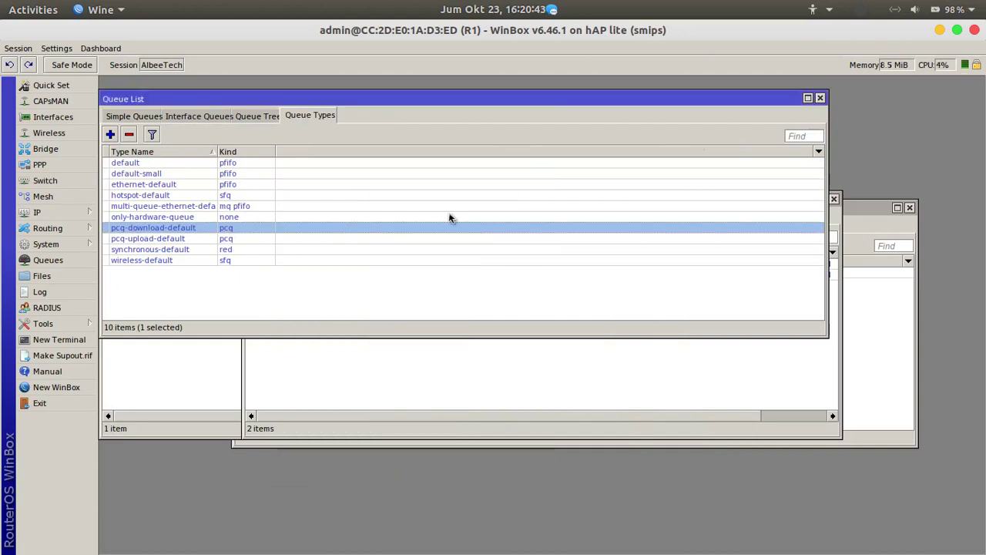
Step: Set the rate of the pcq-upload-default queue type to 0 and save it
{"action": "double_click", "coordinate": [231, 238]}
{"action": "left_click_drag", "start_coordinate": [402, 234], "coordinate": [344, 233]}
{"action": "type", "text": "0"}
{"action": "left_click", "coordinate": [518, 191]}
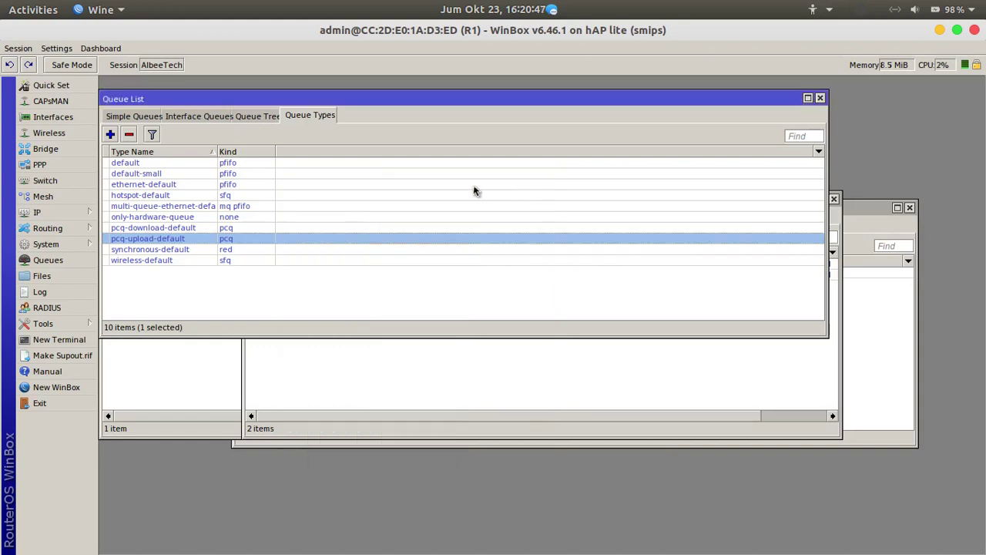
Step: Start a new simple queue named klien1 with the target 192.168.100.254
{"action": "left_click", "coordinate": [137, 115]}
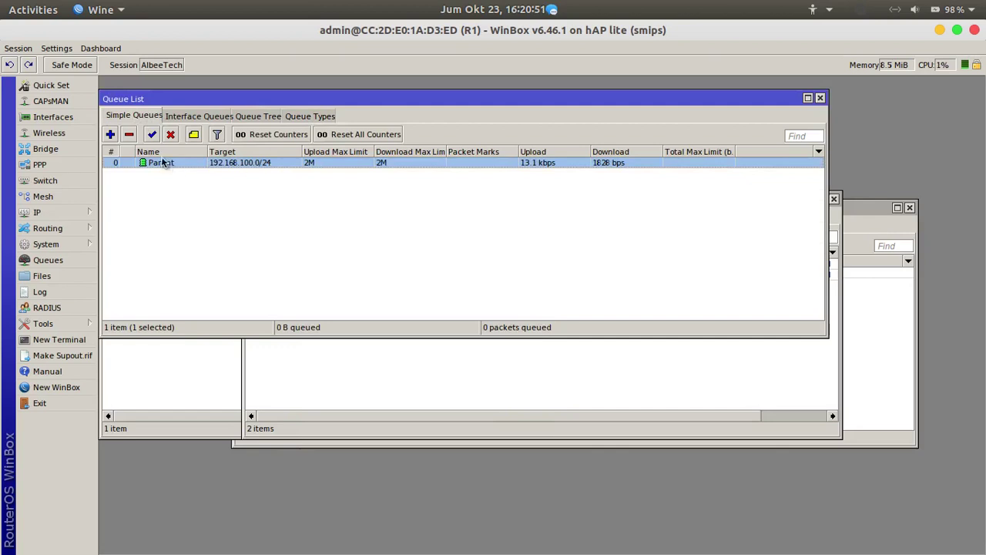
{"action": "left_click", "coordinate": [110, 134]}
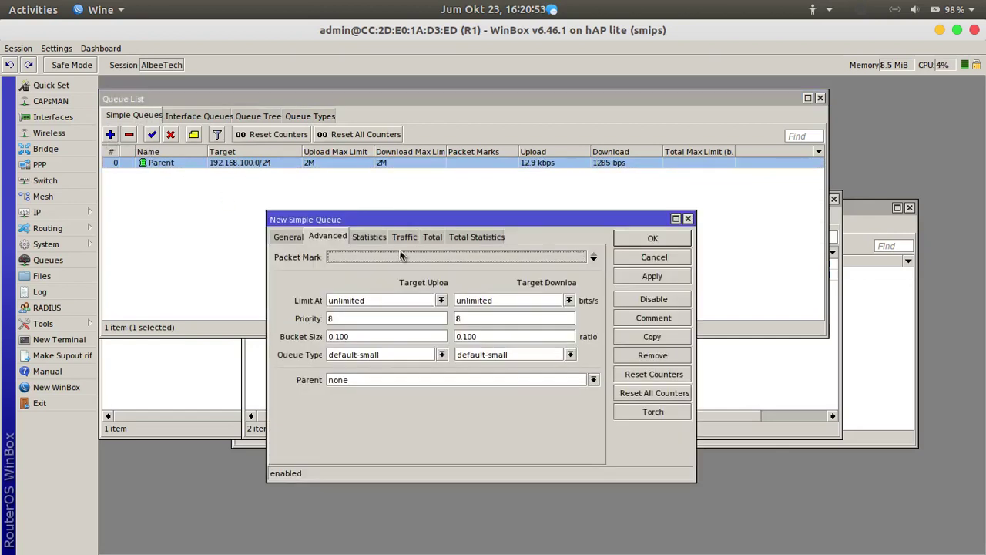
{"action": "left_click", "coordinate": [288, 237]}
{"action": "type", "text": "k"}
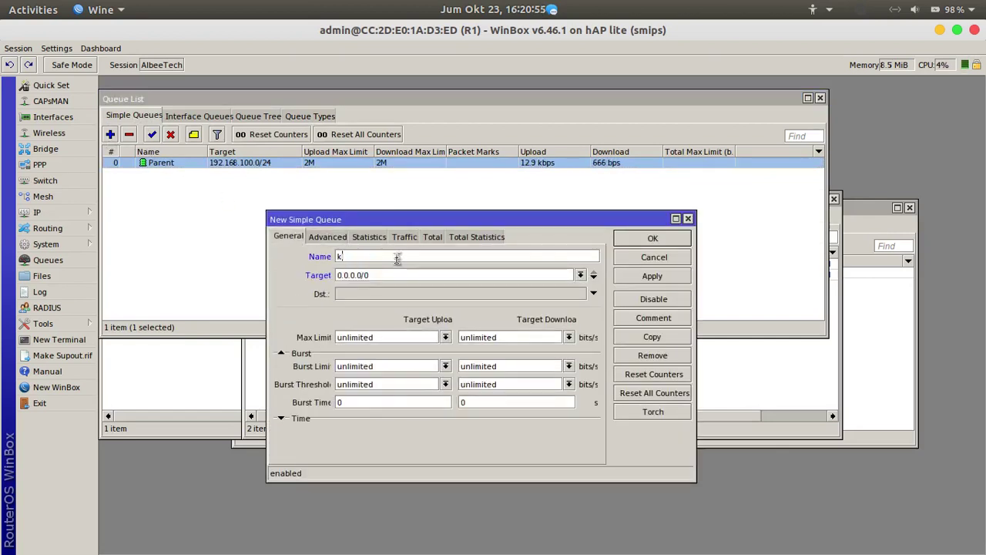
{"action": "type", "text": "lien1"}
{"action": "left_click_drag", "start_coordinate": [391, 275], "coordinate": [282, 274]}
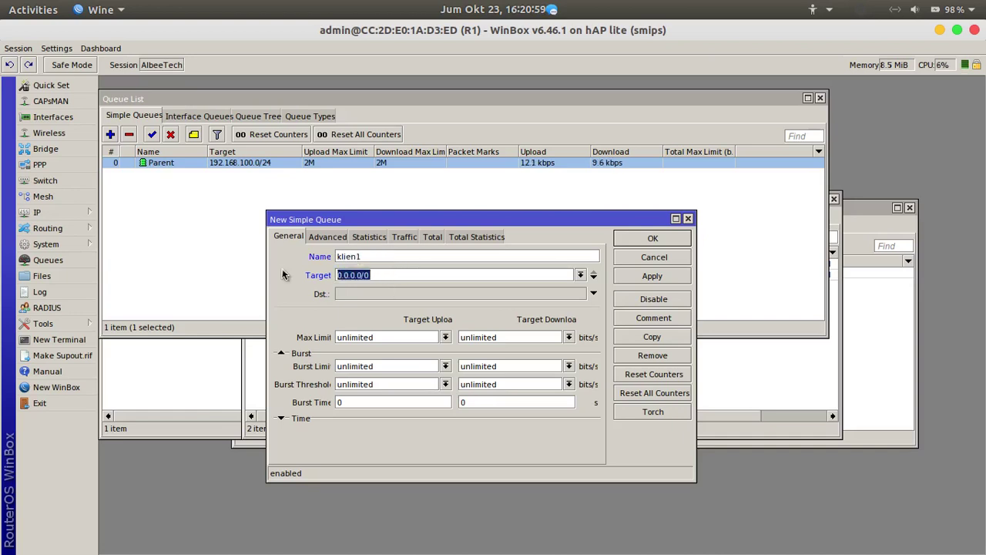
{"action": "type", "text": "192.168."}
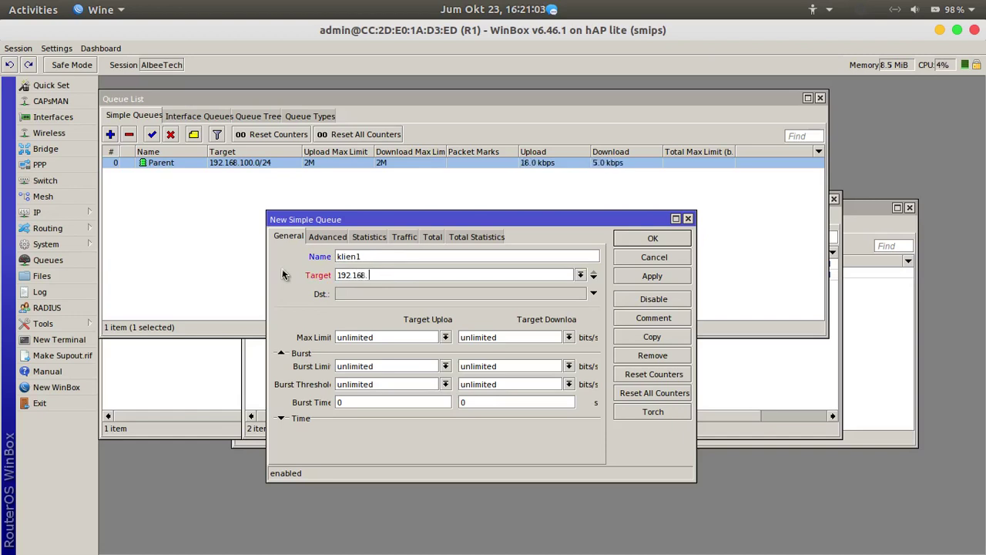
{"action": "type", "text": "100.254"}
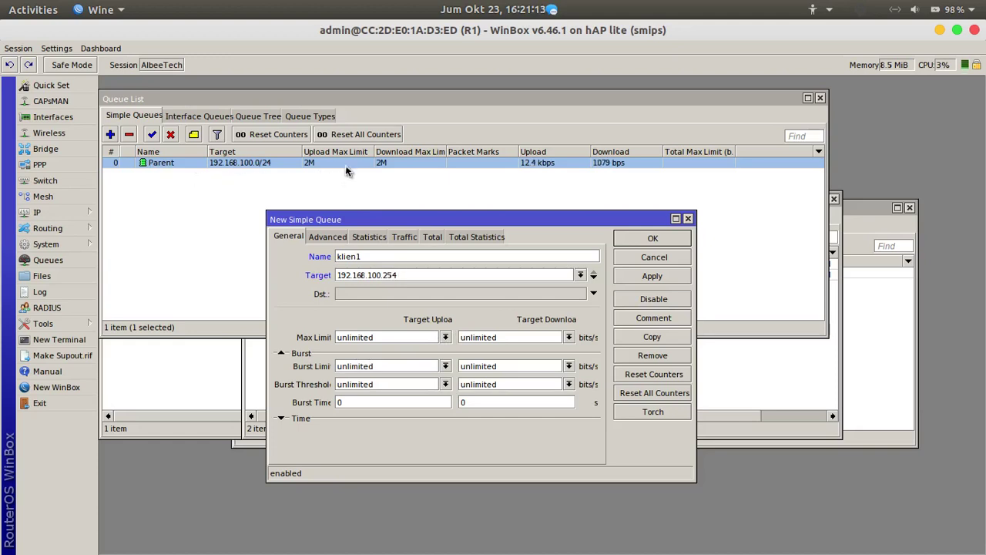
Step: Set the klien1 queue's max limit to 2M for both upload and download
{"action": "left_click", "coordinate": [445, 337]}
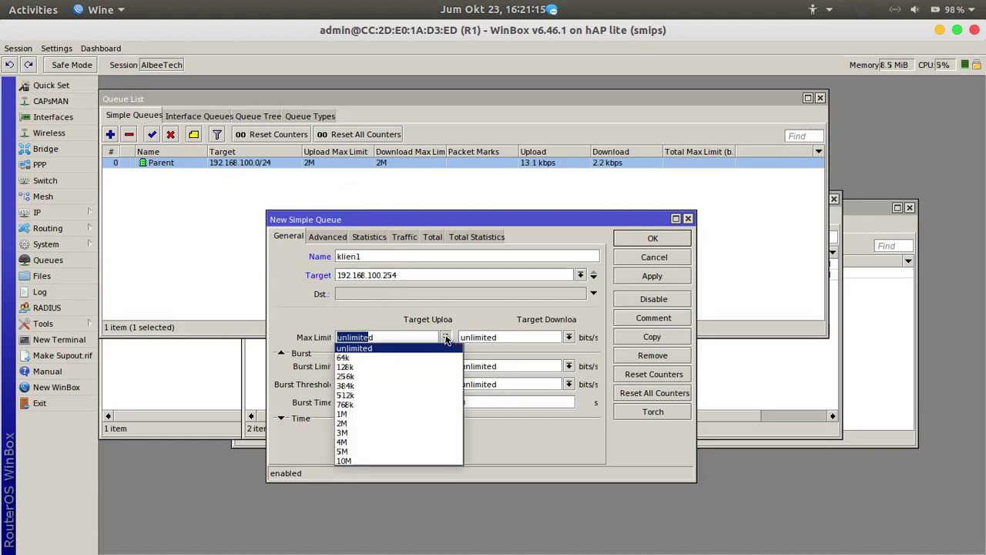
{"action": "left_click", "coordinate": [377, 423]}
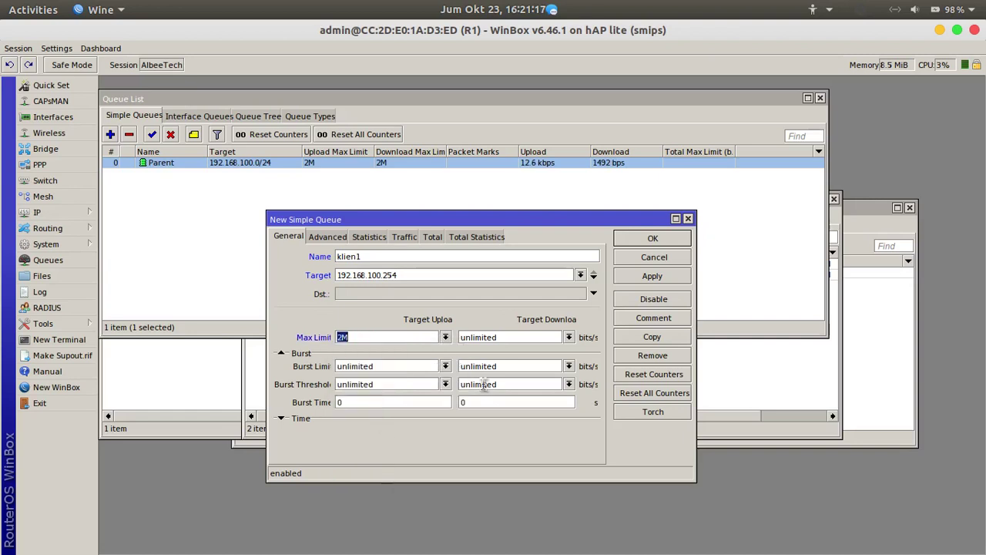
{"action": "left_click", "coordinate": [569, 337]}
{"action": "left_click", "coordinate": [469, 423]}
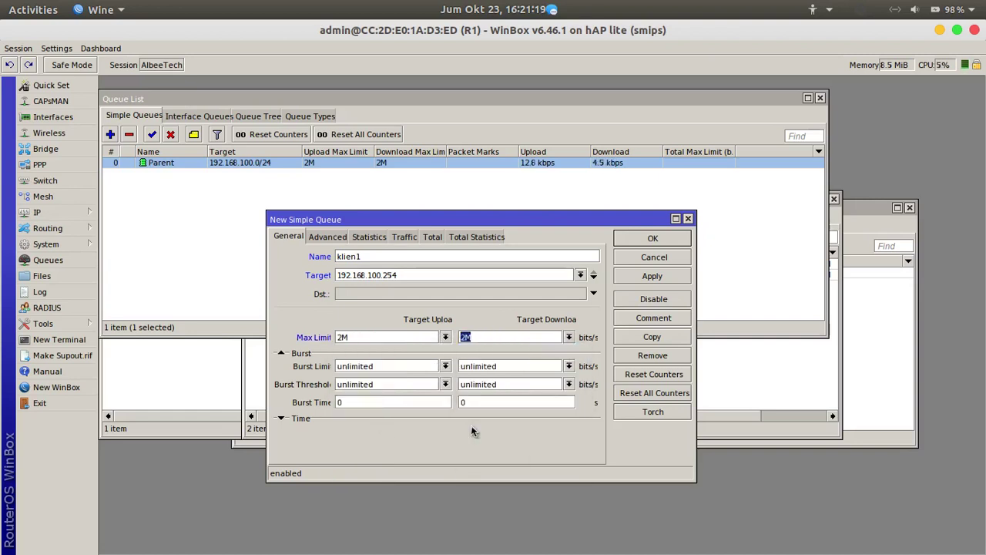
Step: Set the klien1 queue's guaranteed rate (Limit At) to 512k for both upload and download
{"action": "left_click", "coordinate": [330, 238]}
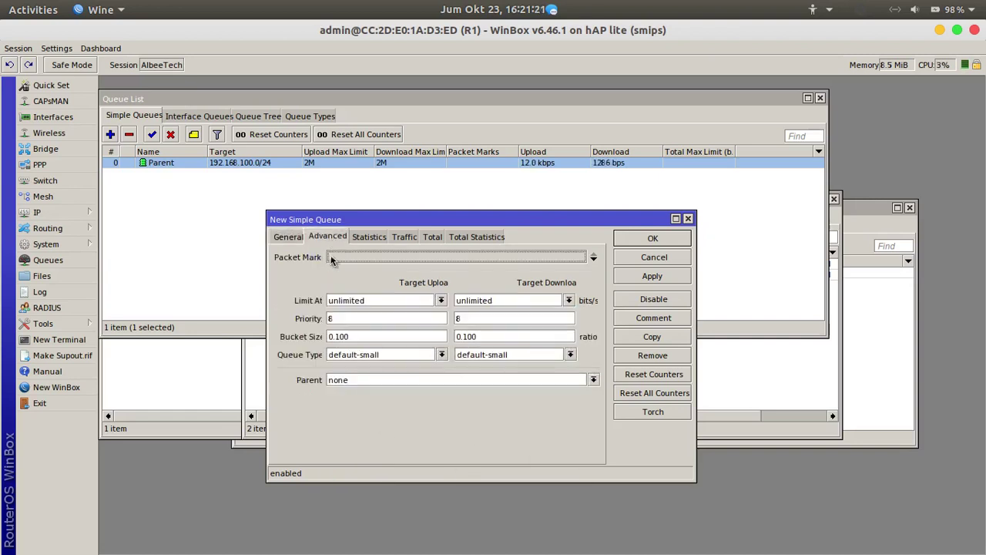
{"action": "left_click", "coordinate": [440, 300]}
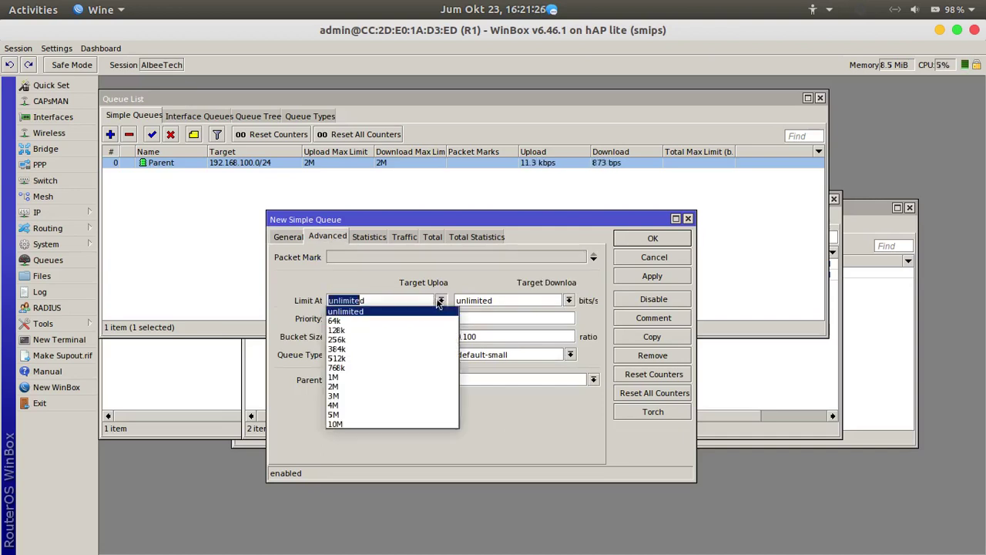
{"action": "left_click", "coordinate": [359, 359]}
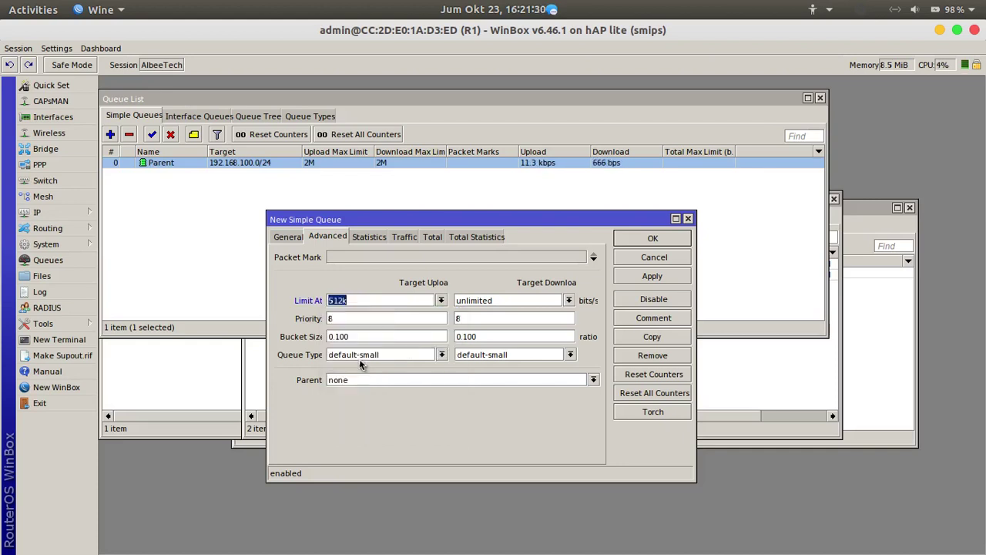
{"action": "left_click", "coordinate": [567, 301]}
{"action": "left_click", "coordinate": [495, 358]}
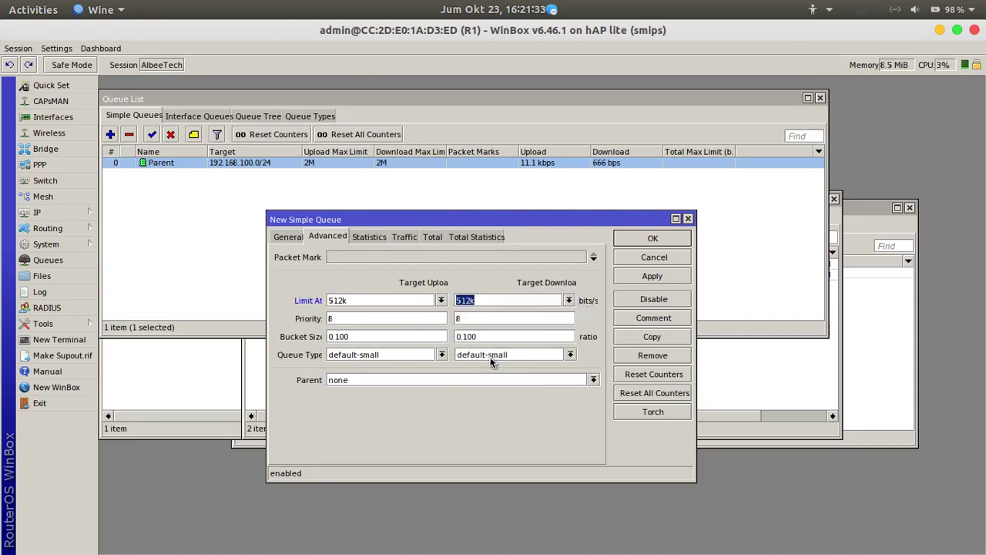
Step: Assign Parent as the parent of the klien1 queue and save it
{"action": "left_click", "coordinate": [376, 382]}
{"action": "left_click", "coordinate": [359, 390]}
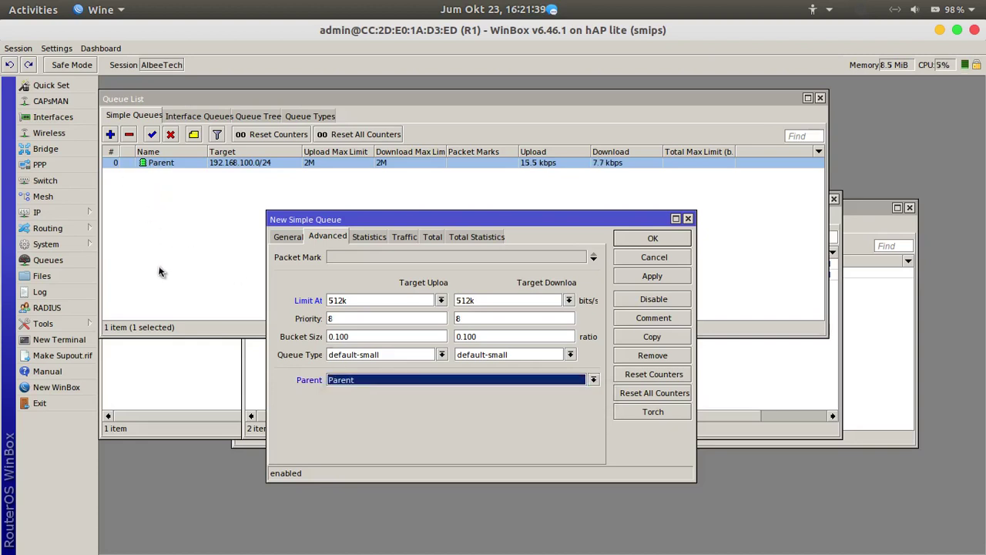
{"action": "left_click", "coordinate": [644, 239]}
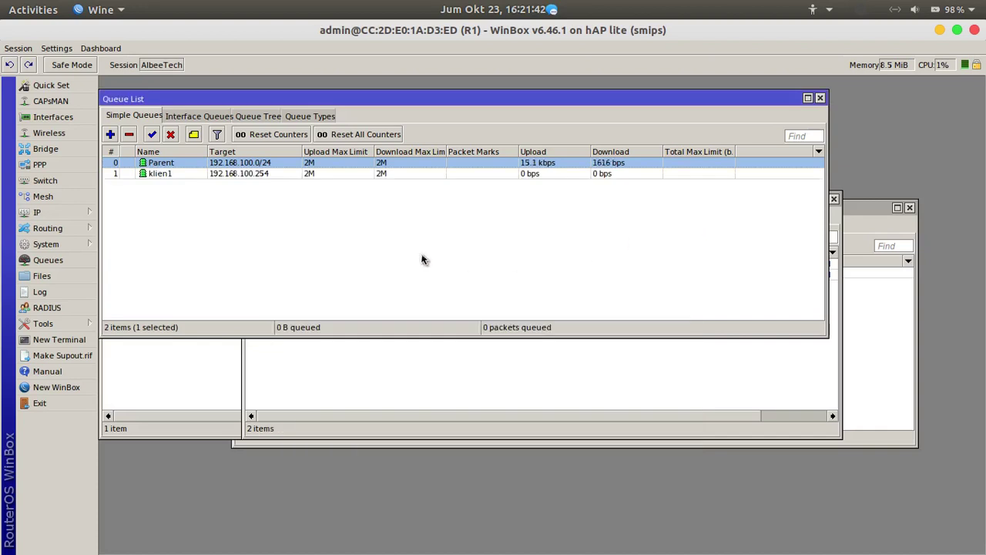
Step: Copy the klien1 queue as a new simple queue named klien2 with the target 192.168.100.253
{"action": "double_click", "coordinate": [173, 176]}
{"action": "left_click", "coordinate": [653, 337]}
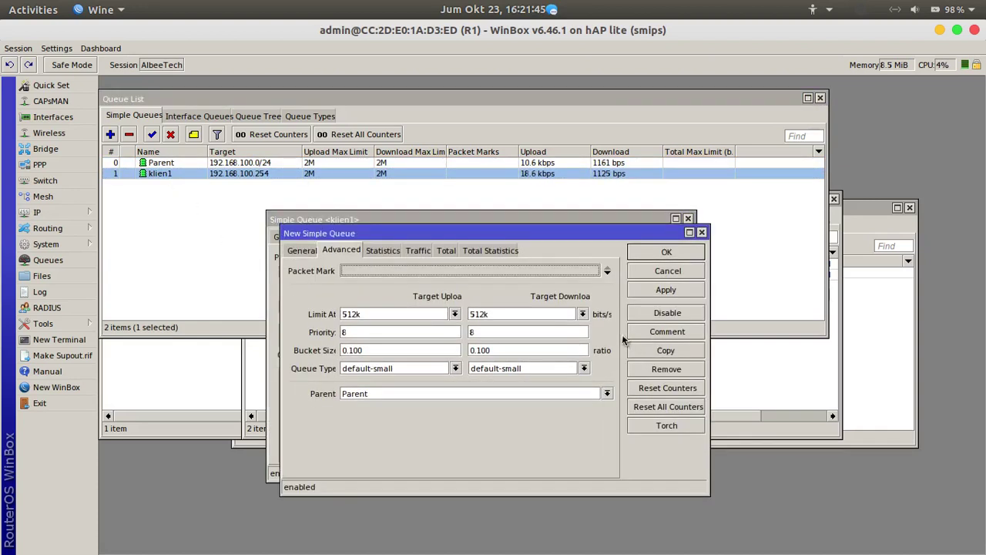
{"action": "left_click", "coordinate": [302, 250]}
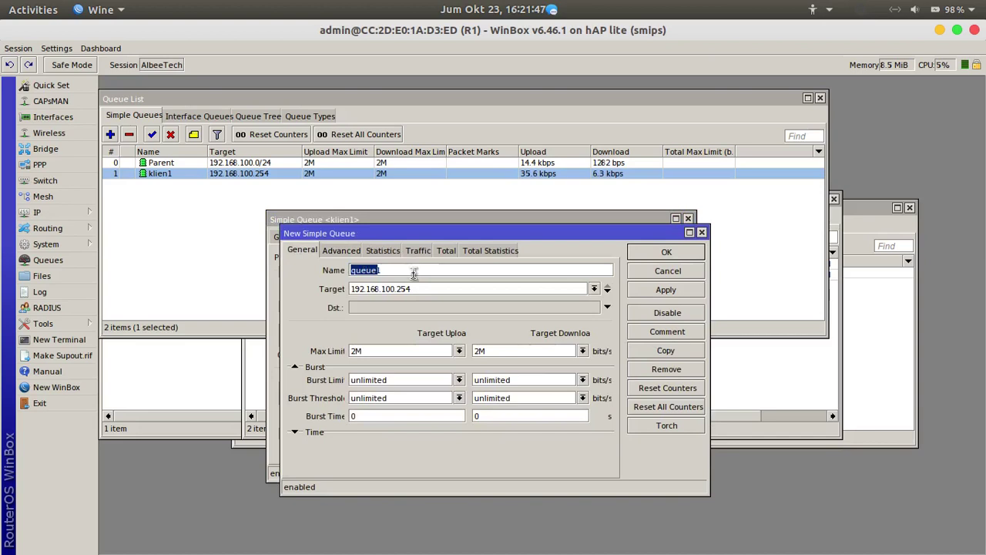
{"action": "type", "text": "klien2"}
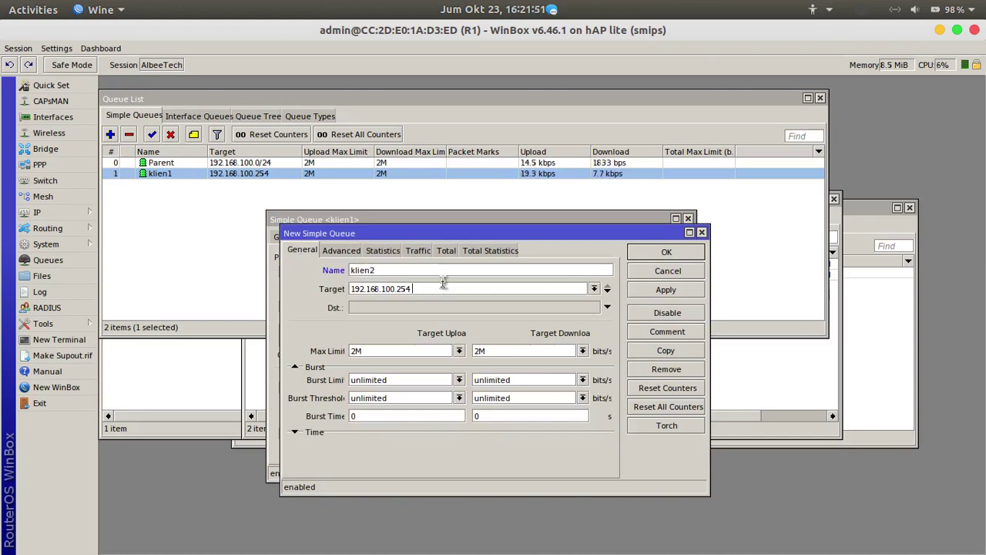
{"action": "key", "text": "BackSpace"}
{"action": "type", "text": "3"}
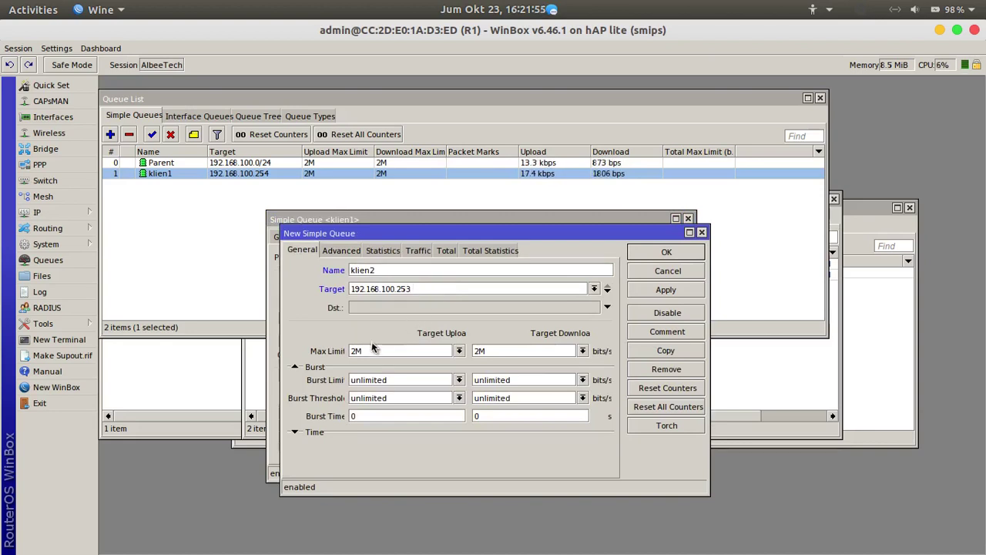
Step: Review the copied limit and parent settings, save the klien2 queue, and sort the queue list by name
{"action": "left_click", "coordinate": [341, 251]}
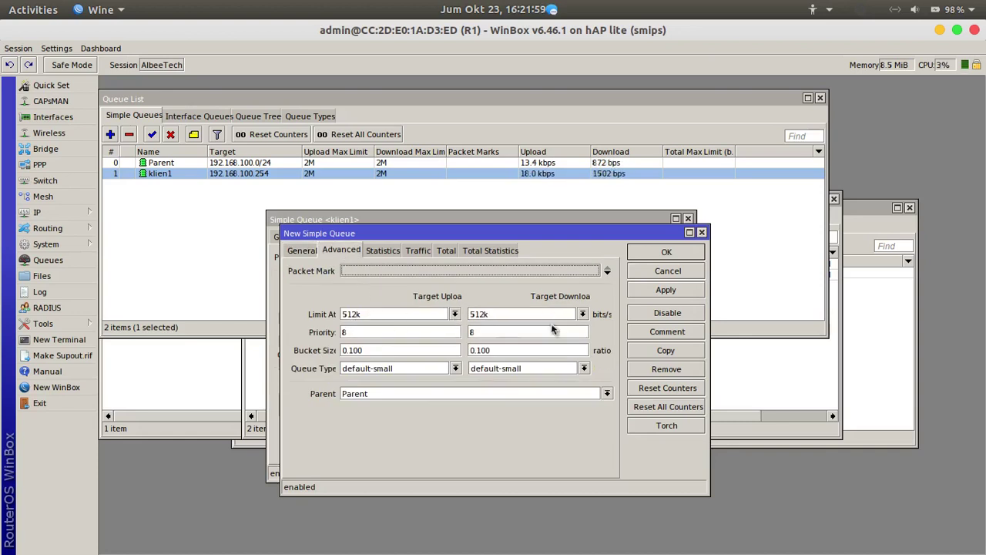
{"action": "left_click", "coordinate": [664, 251]}
{"action": "left_click", "coordinate": [659, 239]}
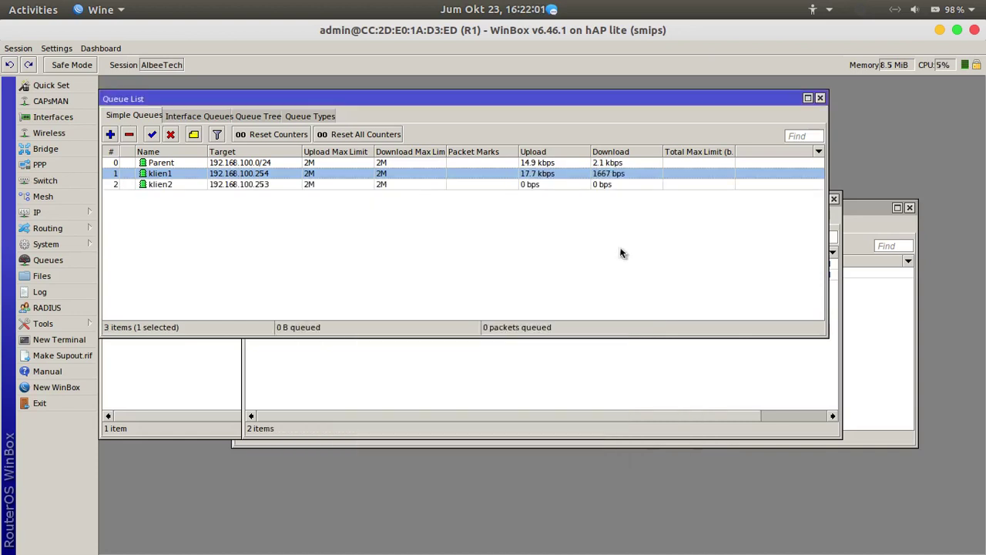
{"action": "left_click", "coordinate": [111, 151]}
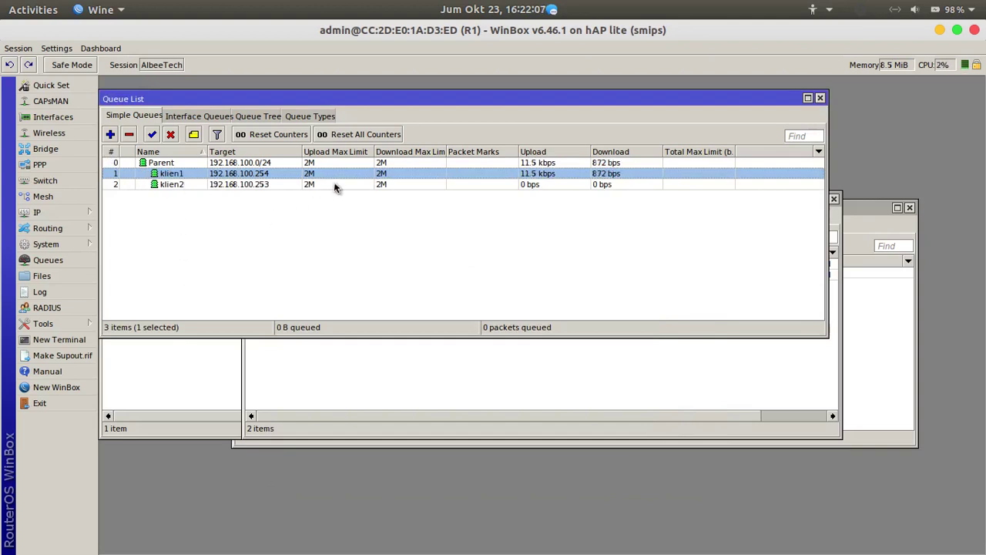
Step: Switch to the Chrome window with Fast.com and rerun the internet speed test
{"action": "mouse_move", "coordinate": [281, 543]}
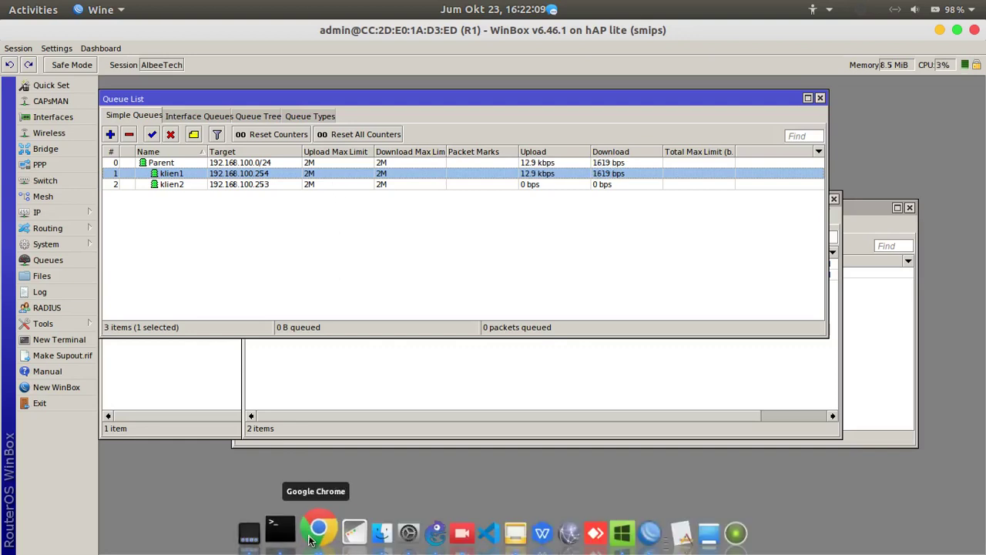
{"action": "left_click", "coordinate": [314, 533]}
{"action": "right_click", "coordinate": [316, 532]}
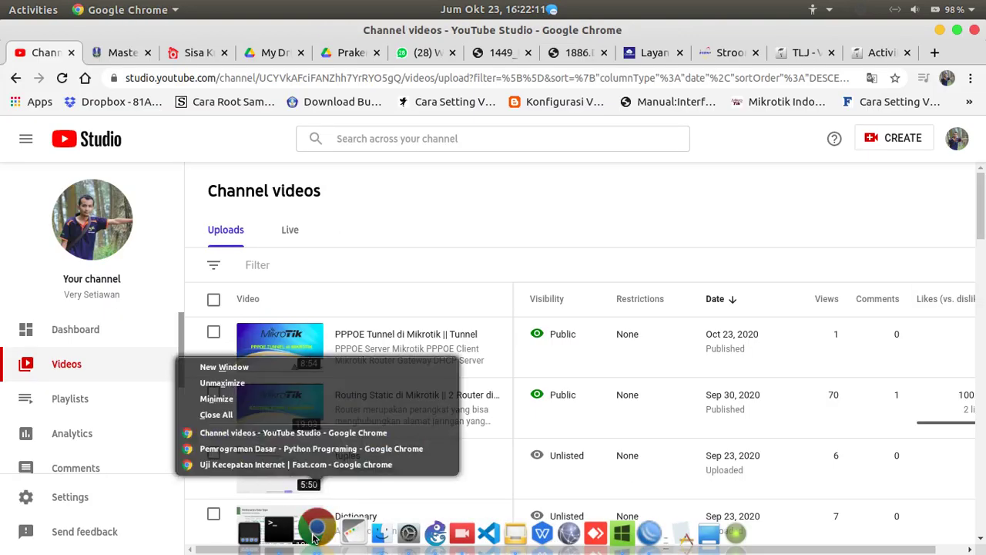
{"action": "left_click", "coordinate": [310, 463]}
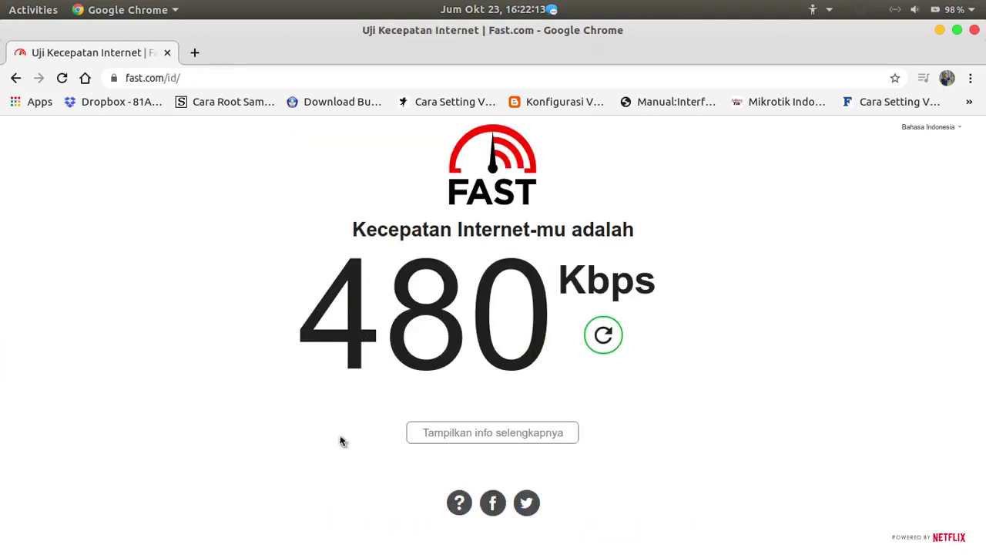
{"action": "left_click", "coordinate": [603, 335]}
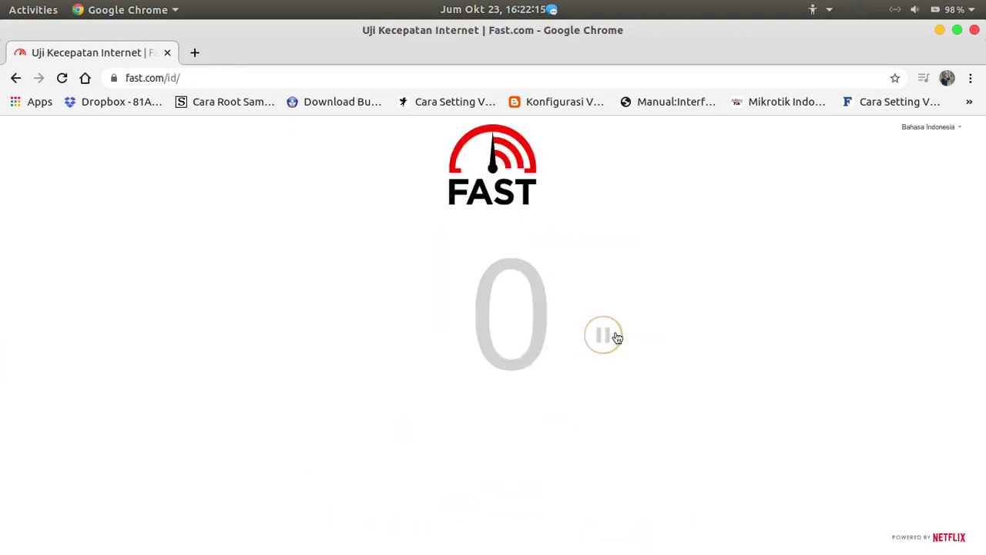
Step: Return to WinBox, shrink its window over the speed test, and examine klien1's traffic rates against the Fast.com result
{"action": "mouse_move", "coordinate": [707, 533]}
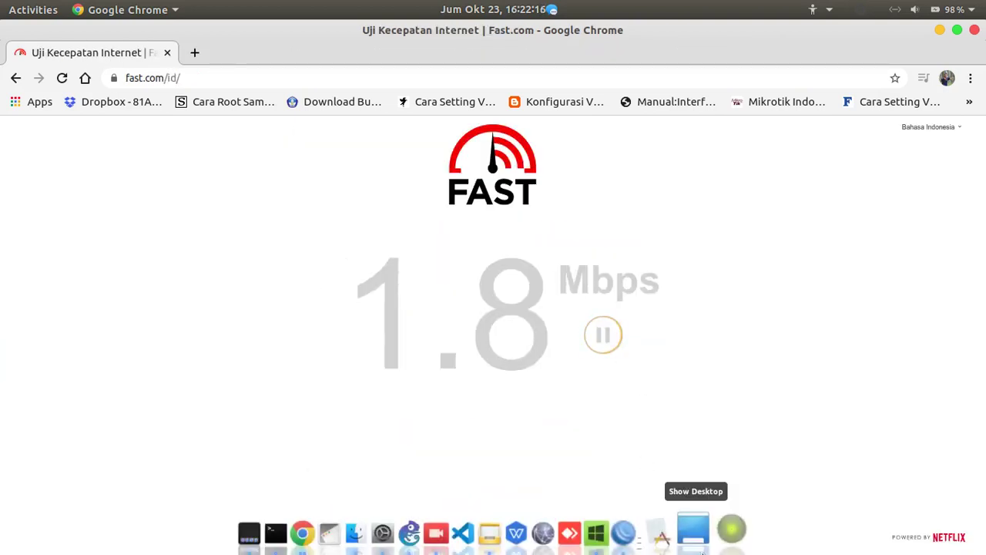
{"action": "left_click", "coordinate": [630, 533]}
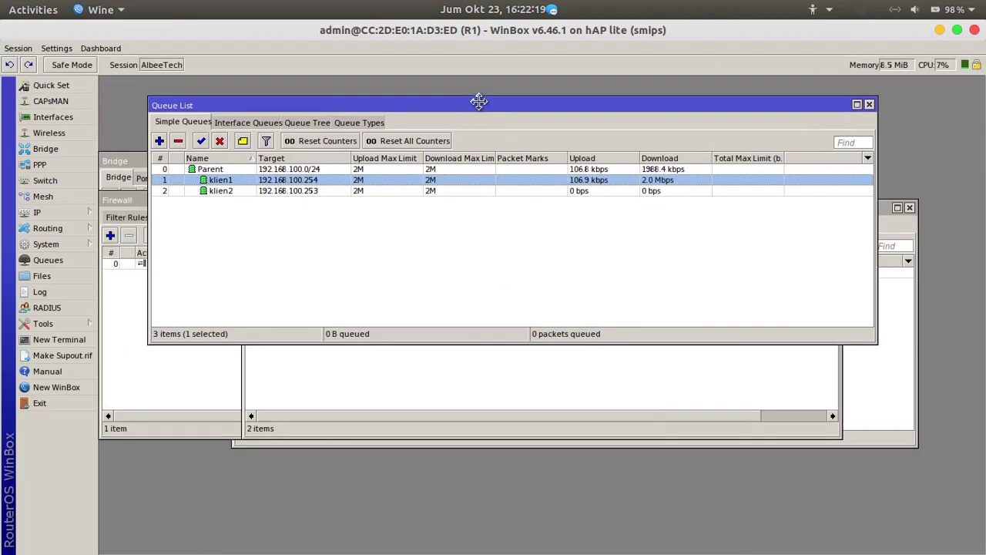
{"action": "left_click", "coordinate": [941, 31]}
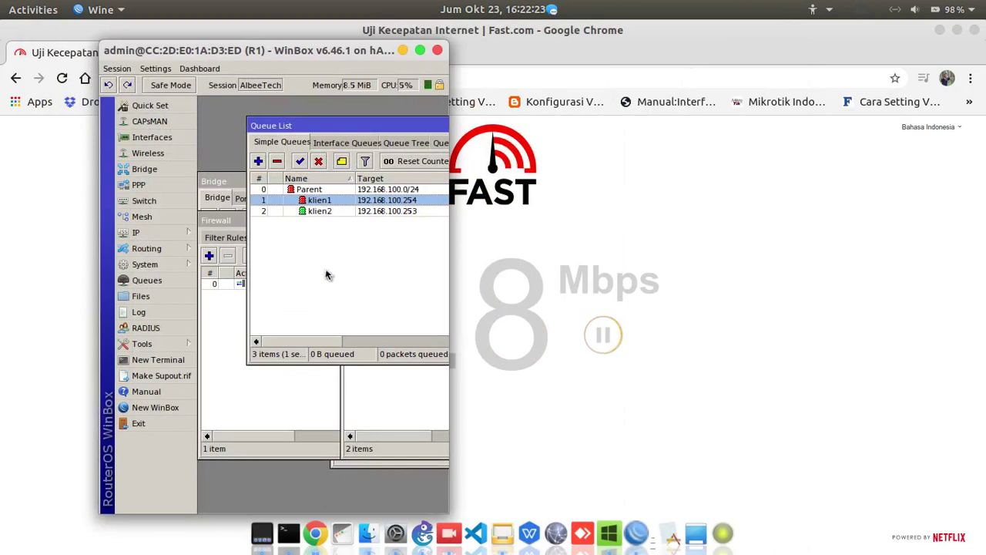
{"action": "left_click_drag", "start_coordinate": [323, 338], "coordinate": [395, 328]}
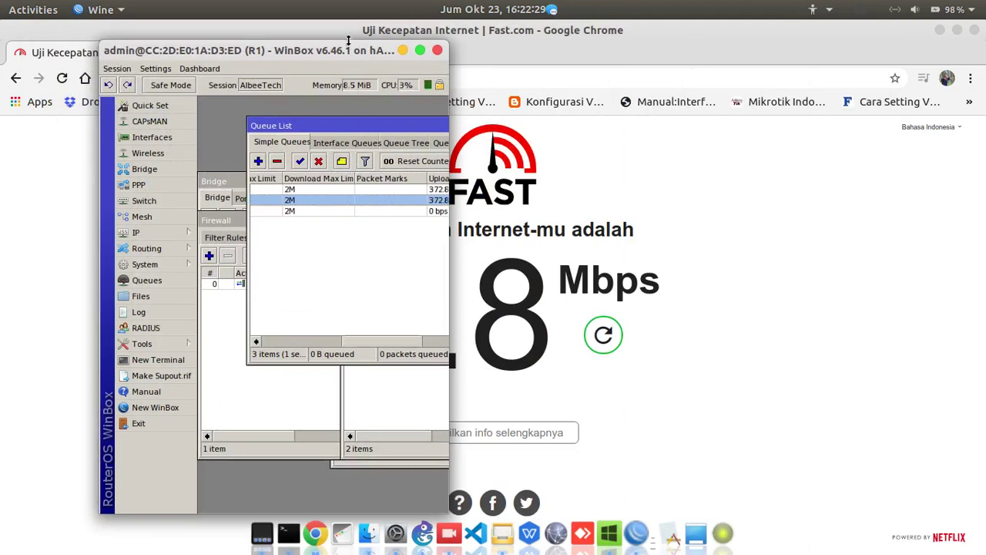
{"action": "left_click_drag", "start_coordinate": [344, 58], "coordinate": [795, 88]}
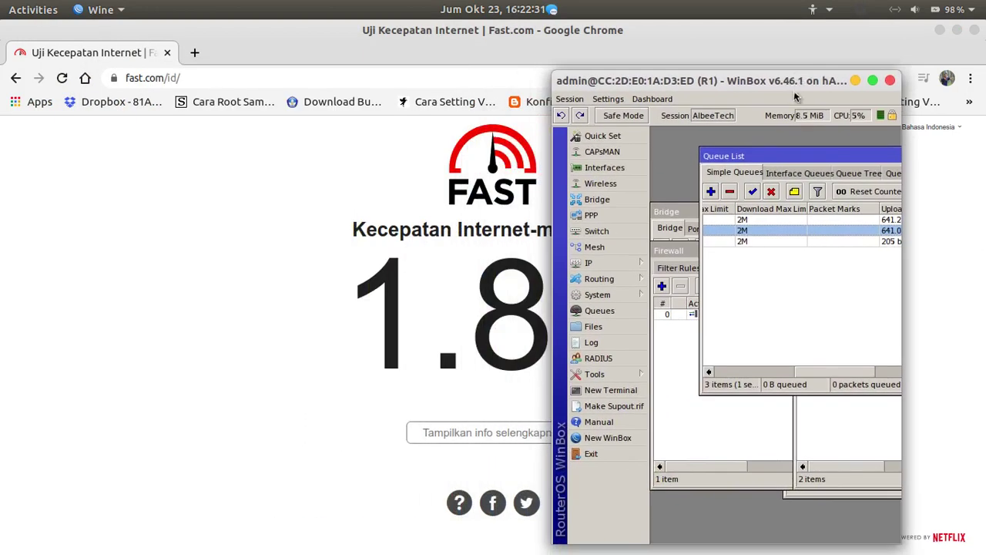
{"action": "left_click_drag", "start_coordinate": [809, 371], "coordinate": [739, 379]}
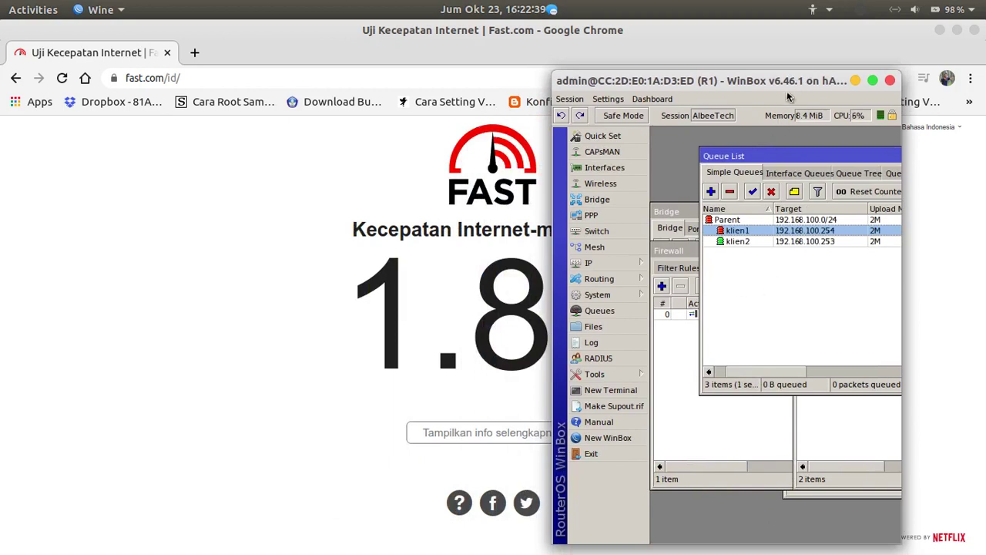
{"action": "left_click_drag", "start_coordinate": [788, 80], "coordinate": [363, 76]}
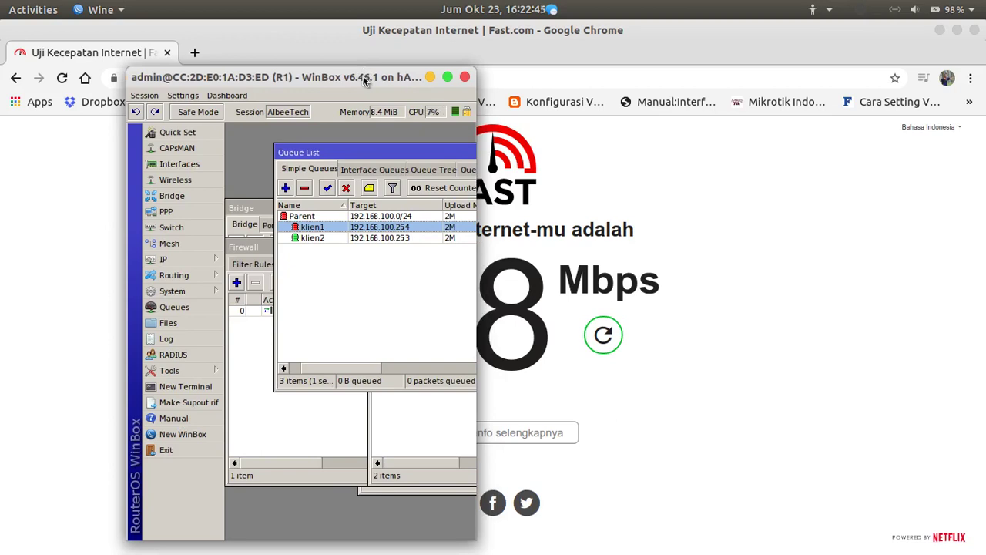
Step: Run the Fast.com speed test again and compare the upload and download rates of both client queues in WinBox
{"action": "left_click", "coordinate": [606, 342]}
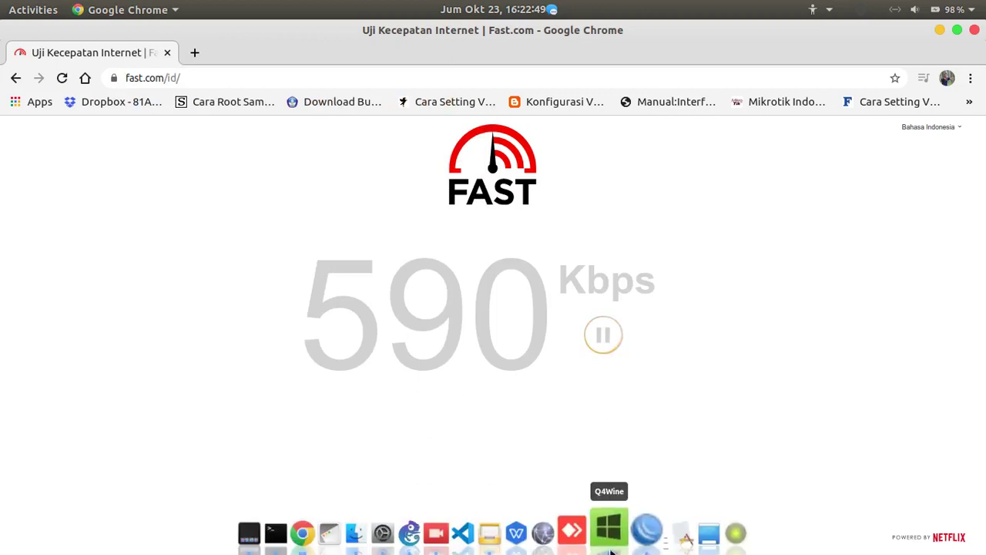
{"action": "left_click", "coordinate": [636, 530]}
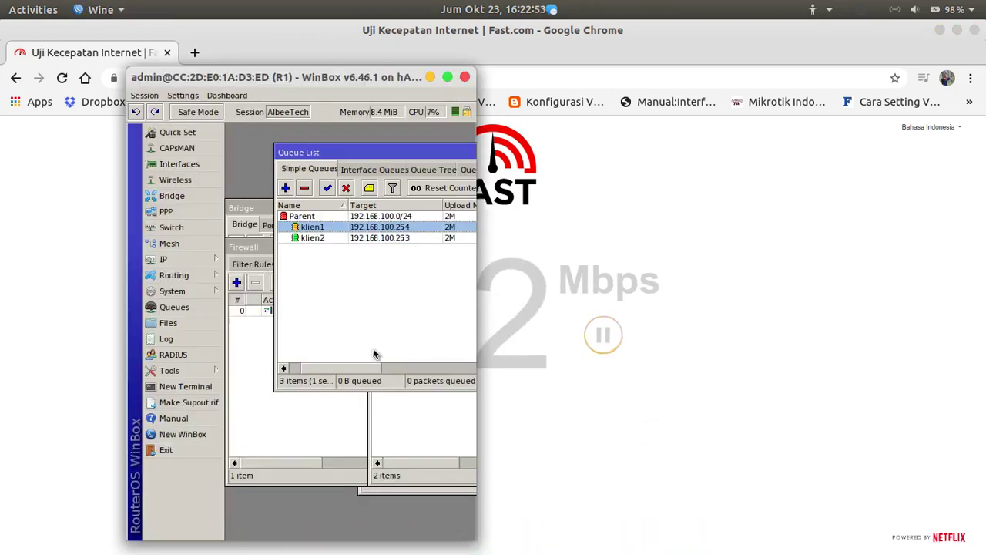
{"action": "left_click_drag", "start_coordinate": [344, 373], "coordinate": [465, 362]}
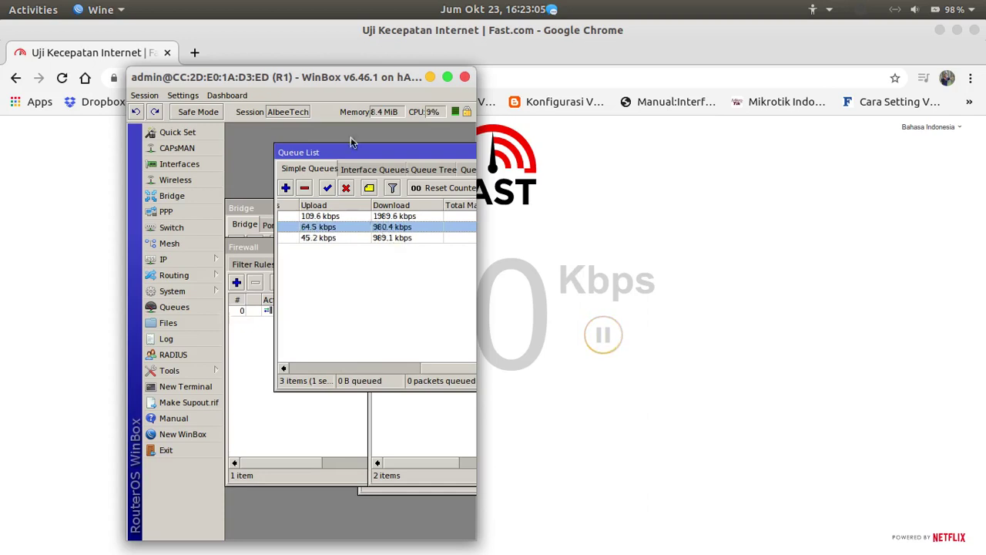
{"action": "left_click_drag", "start_coordinate": [347, 70], "coordinate": [811, 81]}
{"action": "left_click_drag", "start_coordinate": [880, 375], "coordinate": [751, 374]}
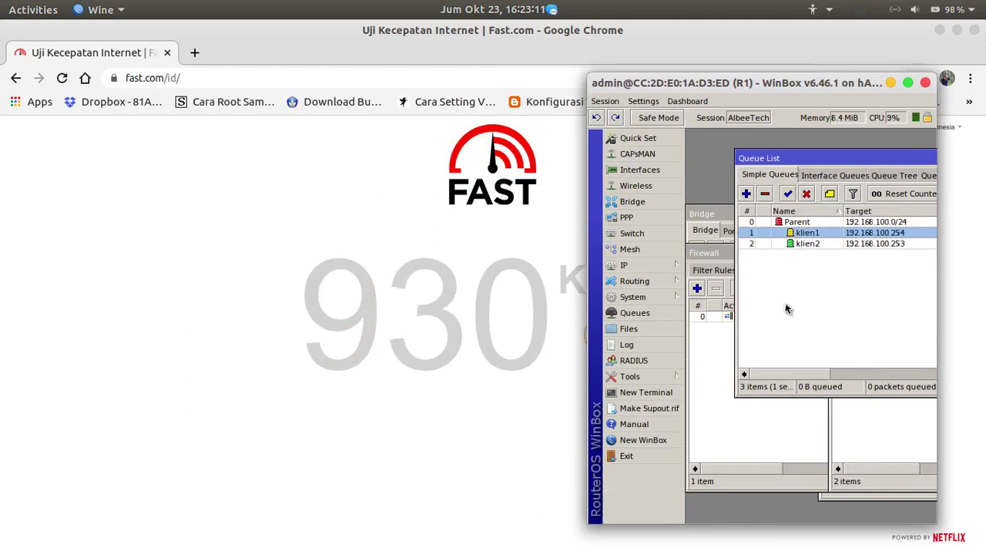
{"action": "left_click_drag", "start_coordinate": [791, 381], "coordinate": [949, 376]}
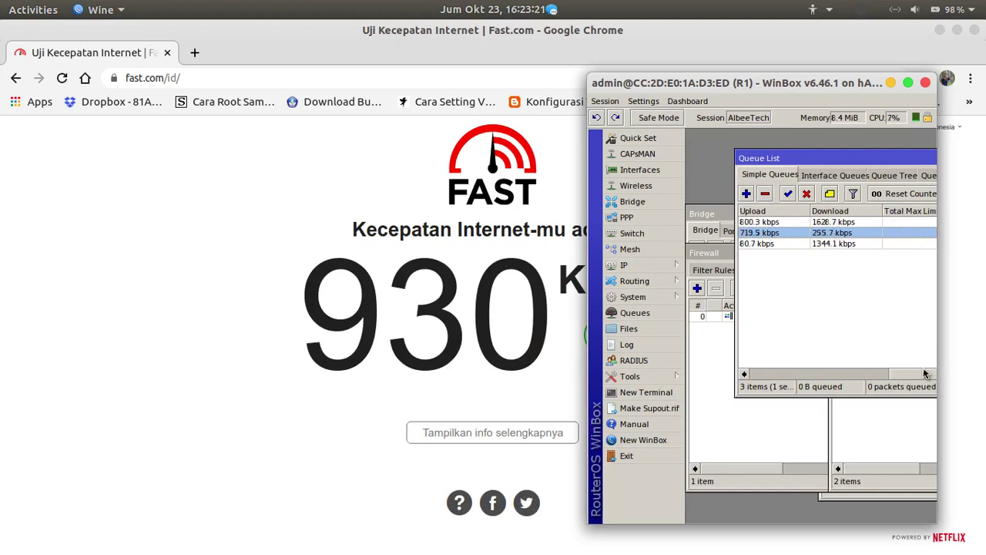
{"action": "left_click_drag", "start_coordinate": [924, 372], "coordinate": [766, 374]}
Step: Repeat the Fast.com test once more and check how Parent's bandwidth is shared between klien1 and klien2 in WinBox
{"action": "left_click", "coordinate": [308, 366]}
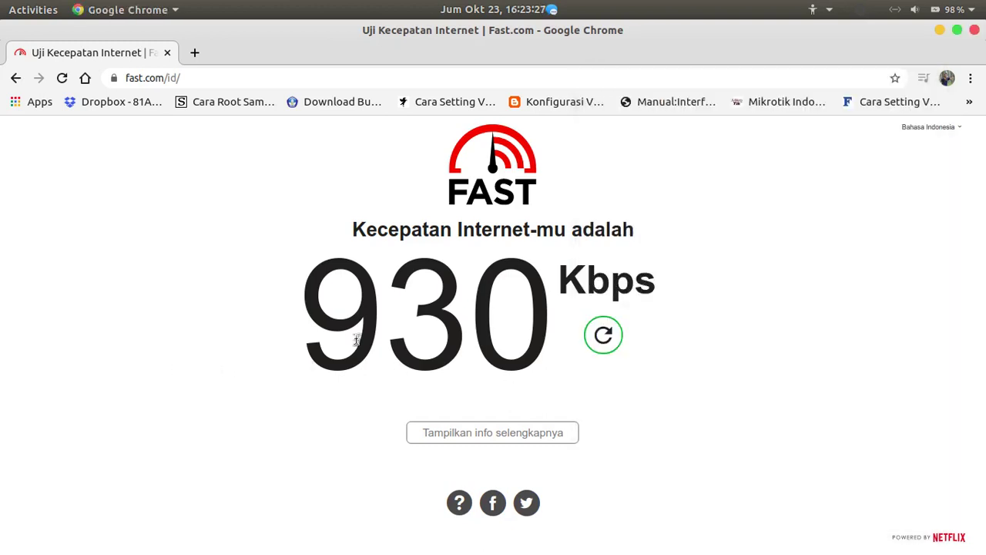
{"action": "left_click", "coordinate": [603, 334]}
{"action": "mouse_move", "coordinate": [629, 529]}
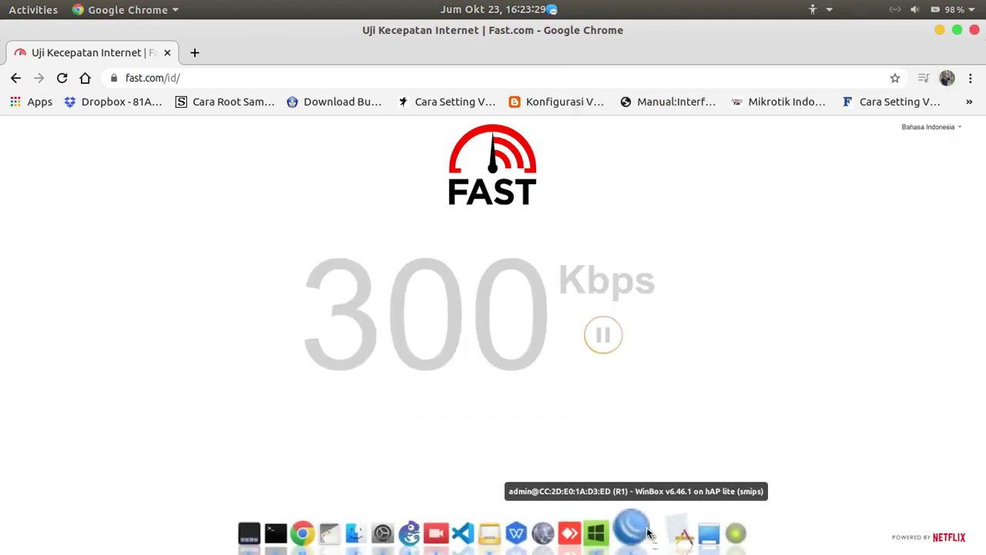
{"action": "left_click", "coordinate": [647, 530]}
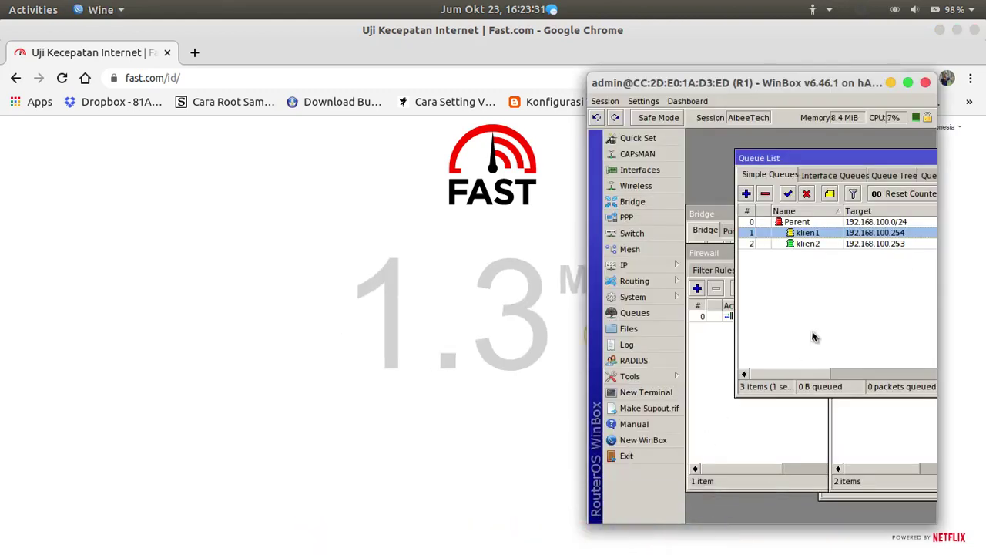
{"action": "left_click_drag", "start_coordinate": [815, 374], "coordinate": [951, 365]}
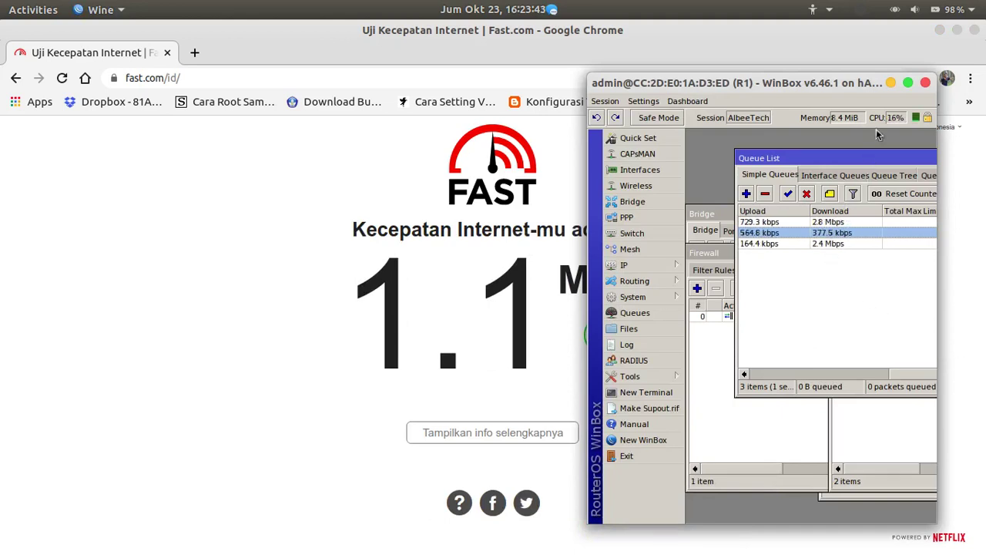
Step: Maximize the WinBox window and add the Download Limit At column to the simple queue list
{"action": "left_click", "coordinate": [908, 83]}
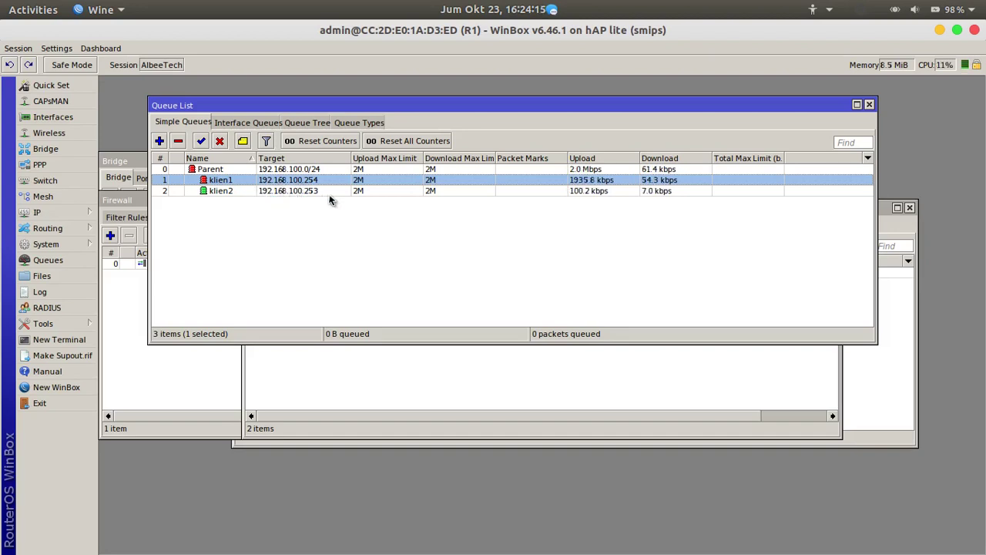
{"action": "left_click", "coordinate": [867, 158]}
{"action": "mouse_move", "coordinate": [876, 217]}
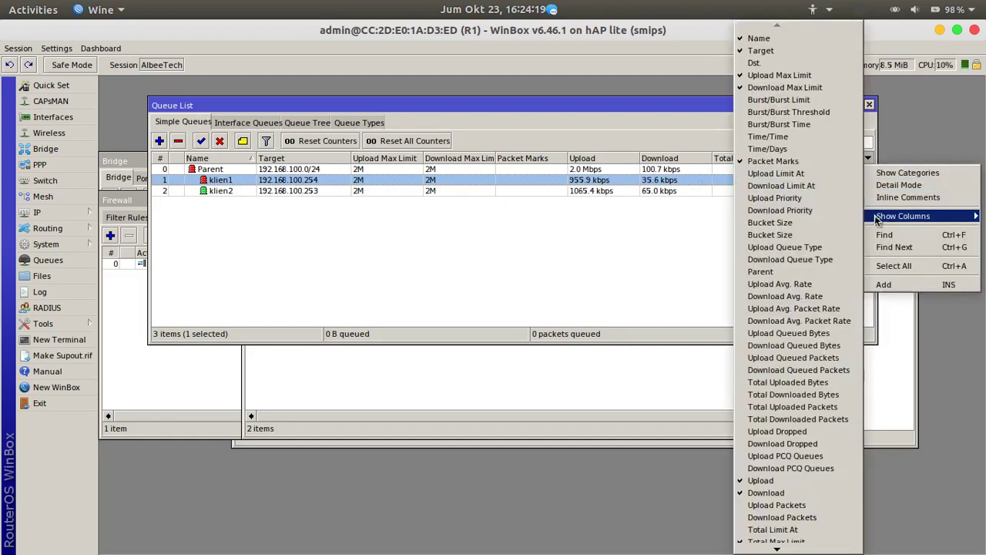
{"action": "left_click", "coordinate": [775, 185]}
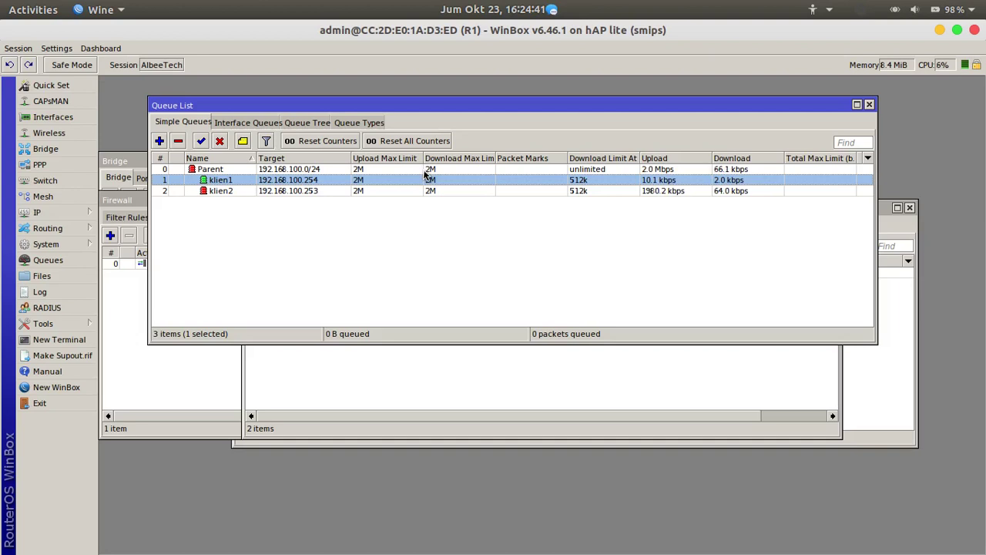
Step: Set the klien1 queue's priority to 7 for both upload and download and save it
{"action": "double_click", "coordinate": [250, 185]}
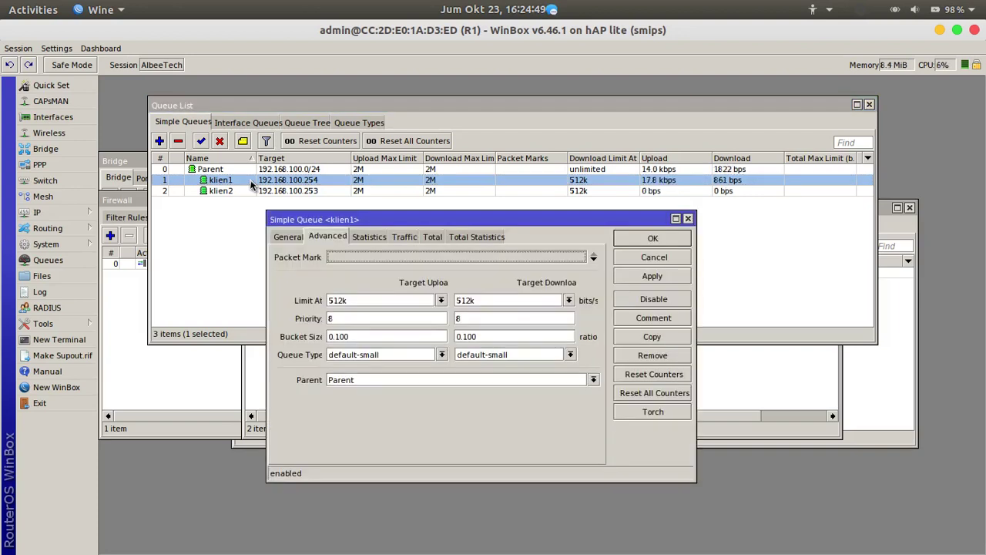
{"action": "left_click", "coordinate": [346, 317]}
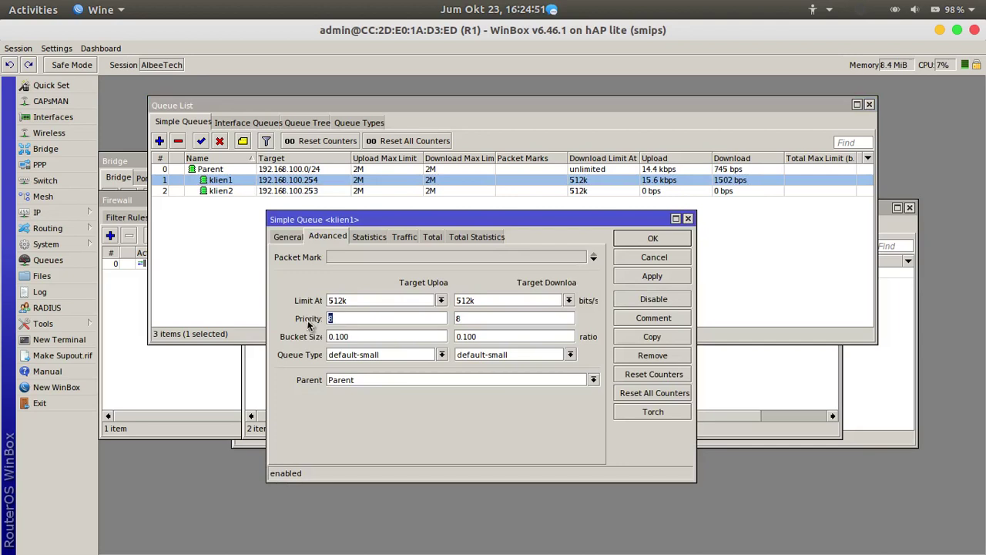
{"action": "type", "text": "7"}
{"action": "key", "text": "Tab"}
{"action": "type", "text": "7"}
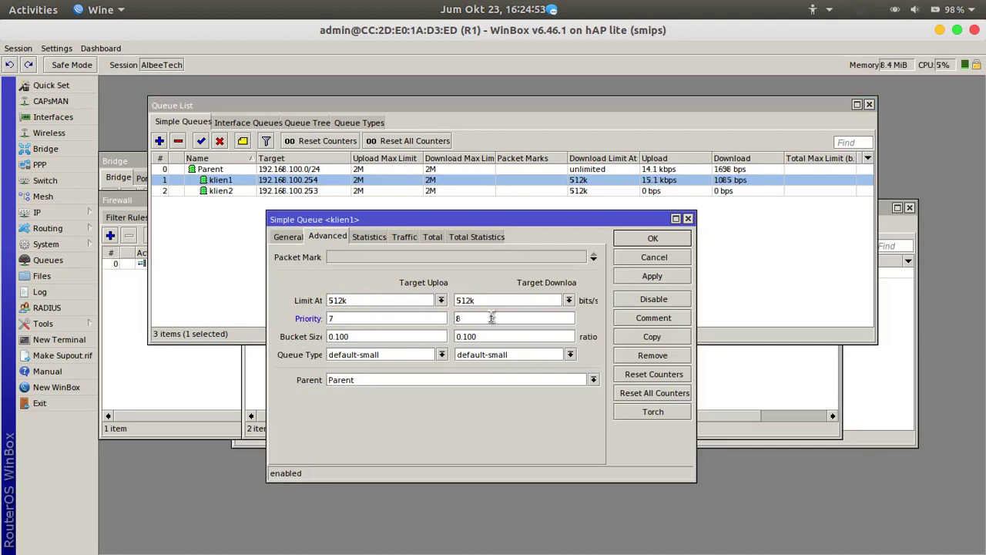
{"action": "left_click", "coordinate": [652, 238]}
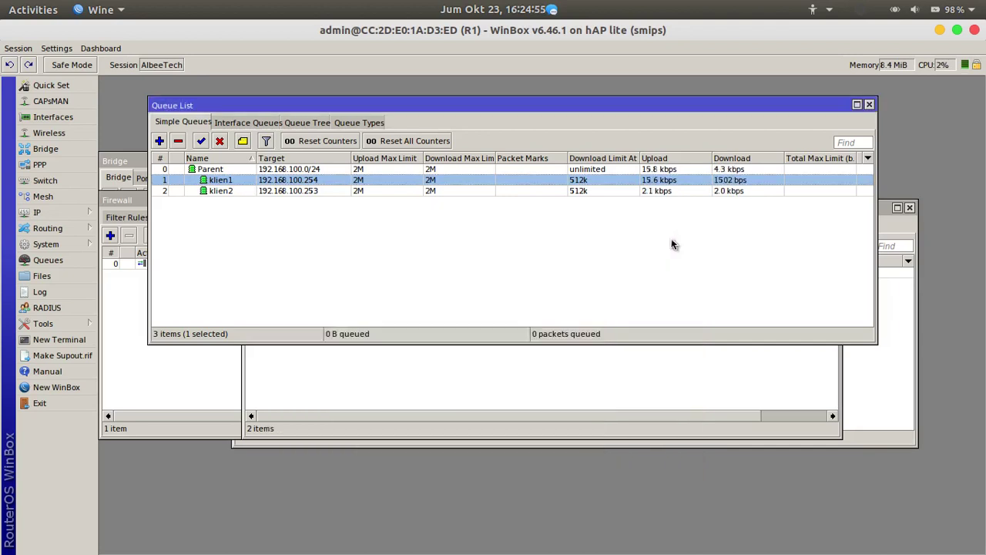
Step: Review the klien2 queue's upload and download priority in its advanced settings and close them, leaving klien1 selected
{"action": "left_click", "coordinate": [344, 193]}
{"action": "double_click", "coordinate": [344, 193]}
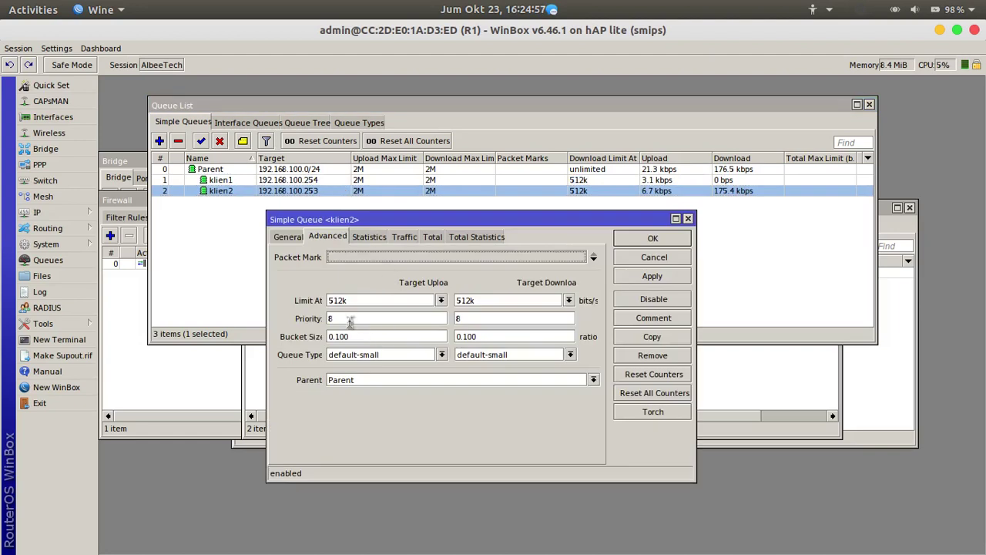
{"action": "left_click", "coordinate": [621, 240]}
{"action": "left_click", "coordinate": [321, 182]}
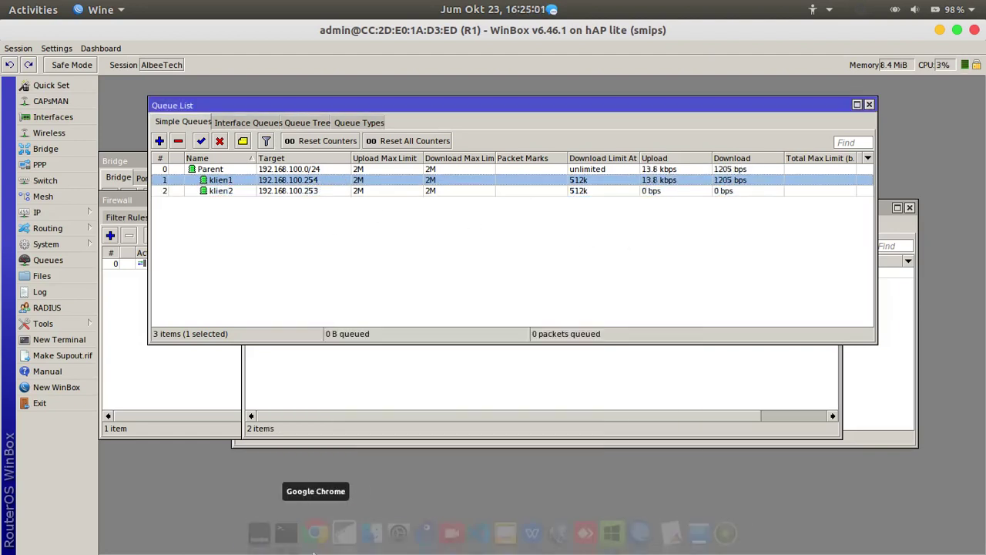
Step: Rerun the Fast.com test in Chrome and compare the client queues' download rates in a reduced WinBox window beside it
{"action": "right_click", "coordinate": [313, 537]}
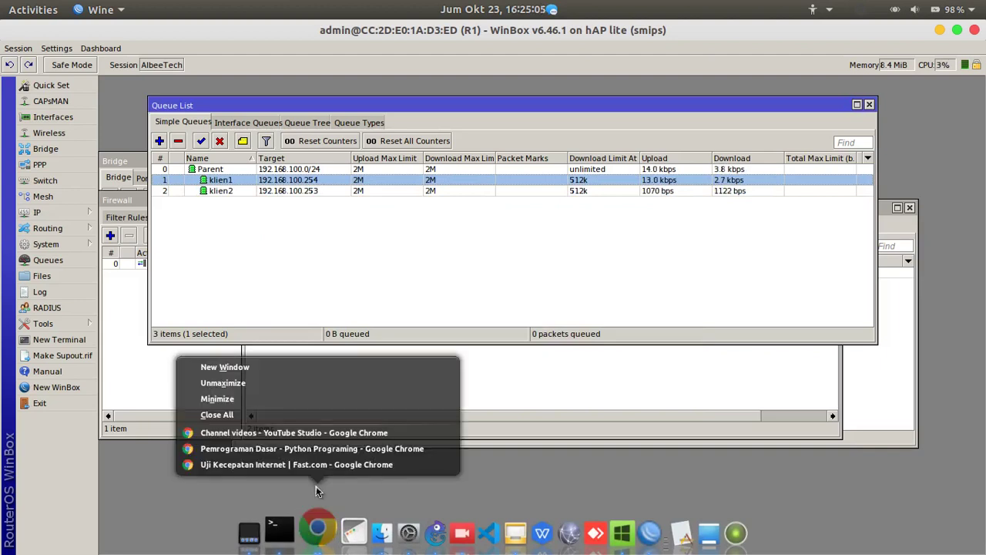
{"action": "left_click", "coordinate": [316, 466]}
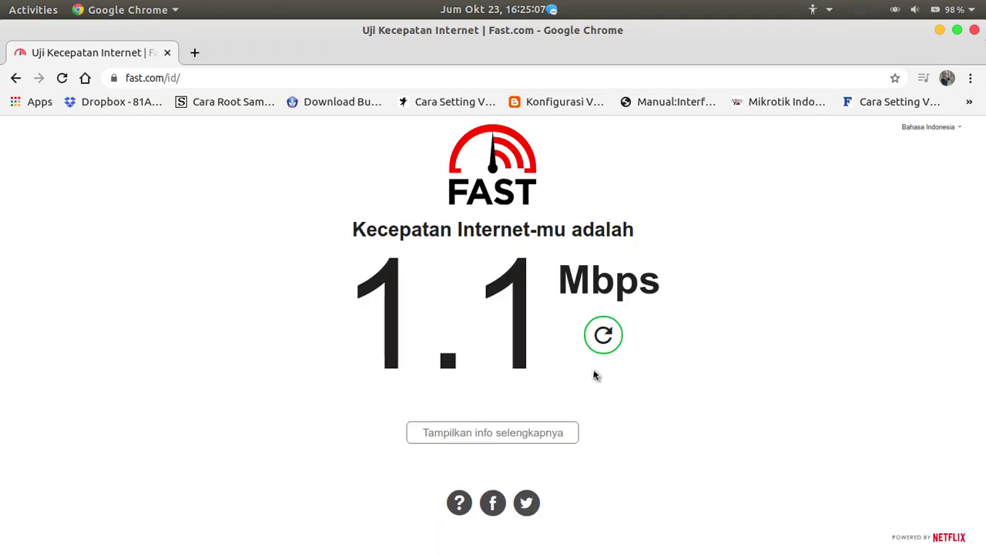
{"action": "left_click", "coordinate": [603, 335]}
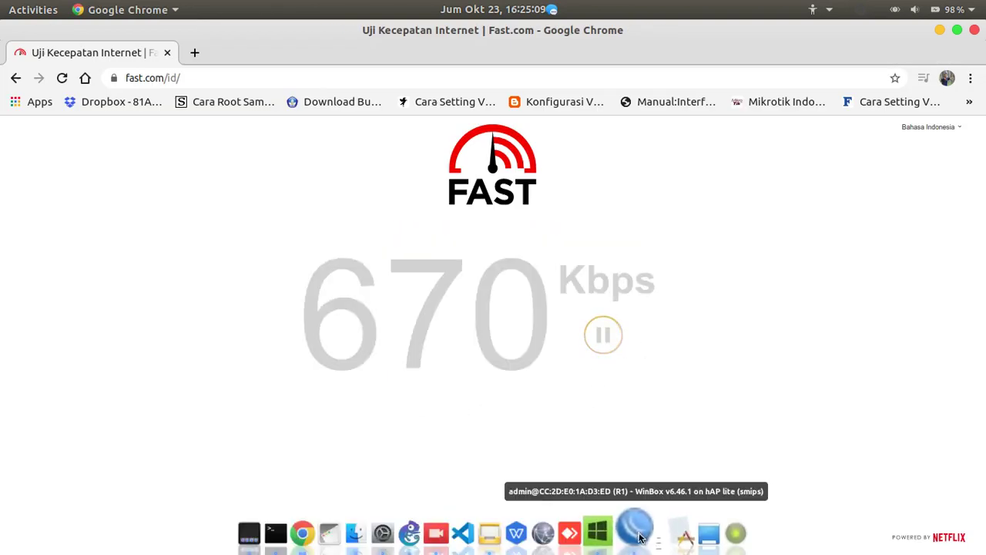
{"action": "left_click", "coordinate": [632, 533]}
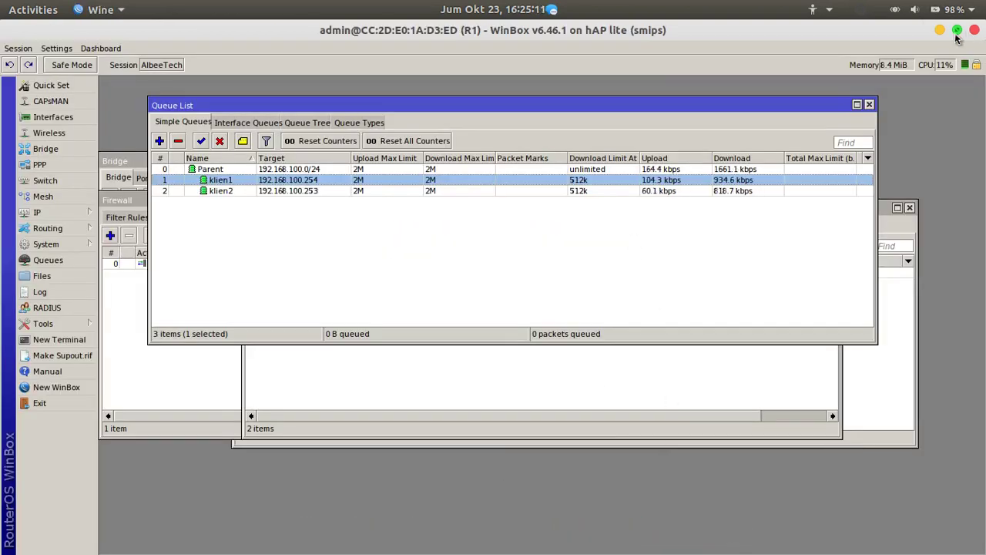
{"action": "left_click", "coordinate": [957, 30]}
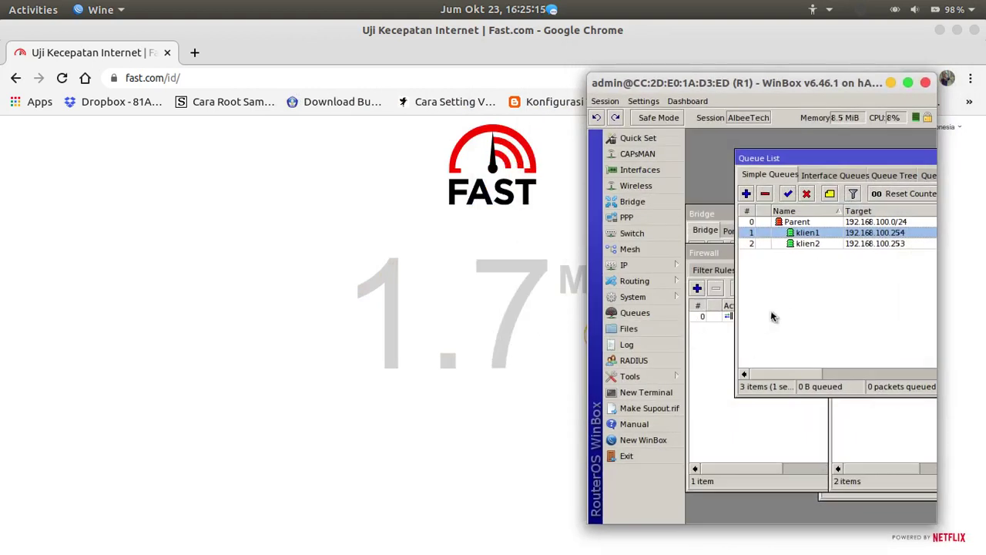
{"action": "left_click_drag", "start_coordinate": [792, 375], "coordinate": [921, 373]}
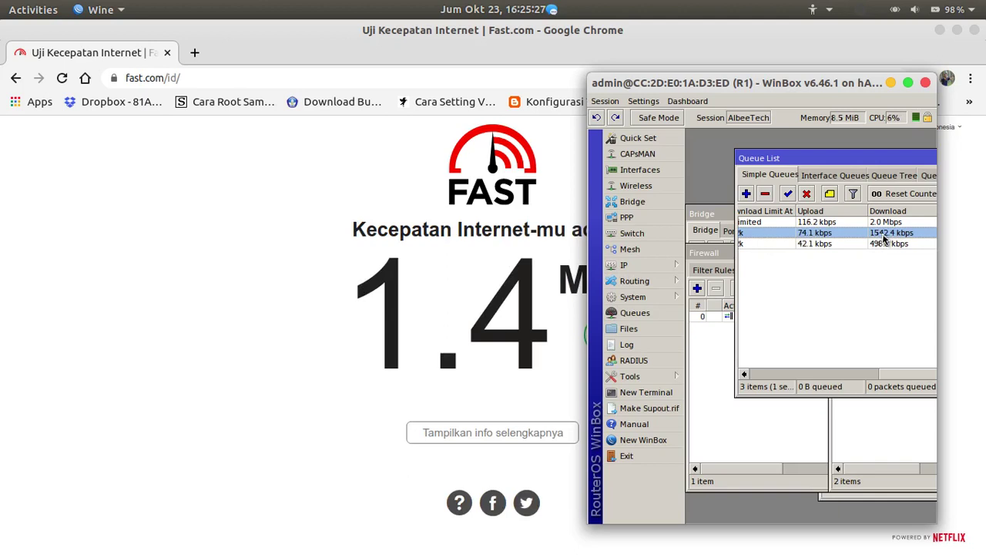
Step: Maximize WinBox and set the klien1 queue's max limit to 1200k for both upload and download, then save it
{"action": "left_click", "coordinate": [907, 83]}
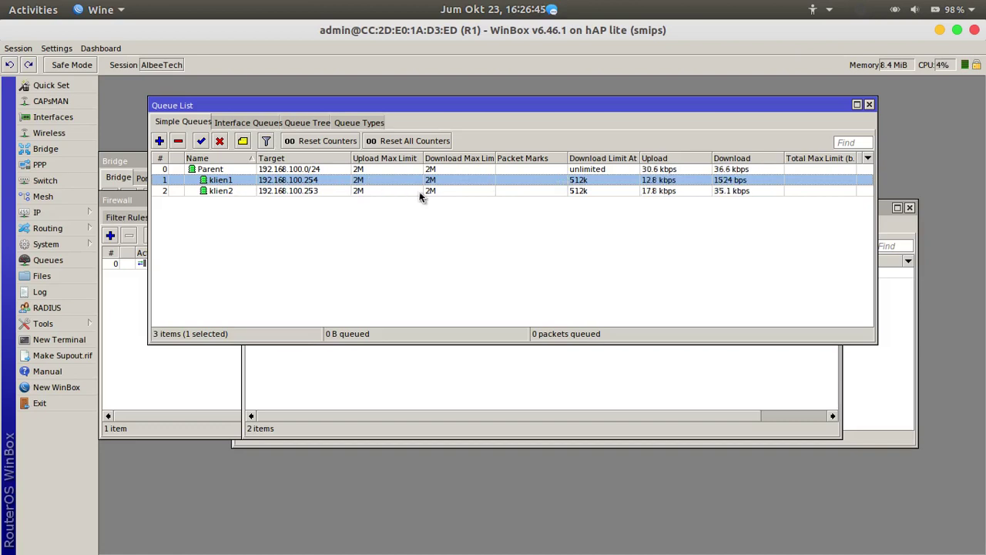
{"action": "double_click", "coordinate": [374, 179]}
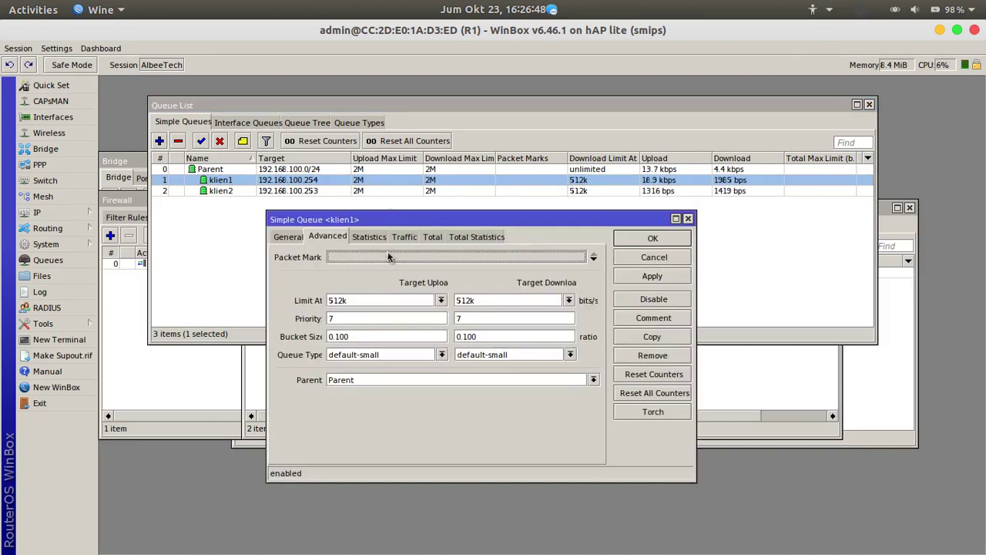
{"action": "left_click", "coordinate": [288, 237]}
{"action": "double_click", "coordinate": [362, 338]}
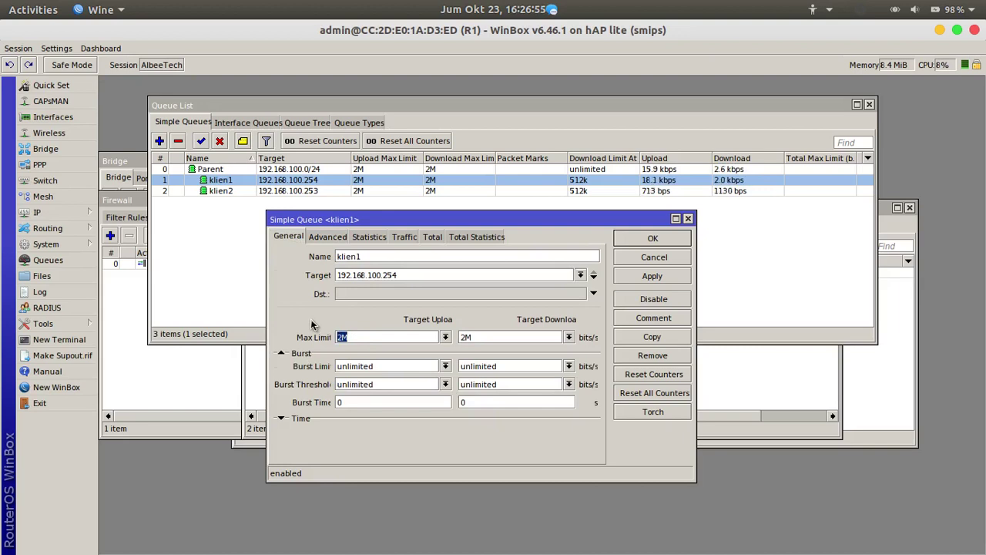
{"action": "type", "text": "1200k"}
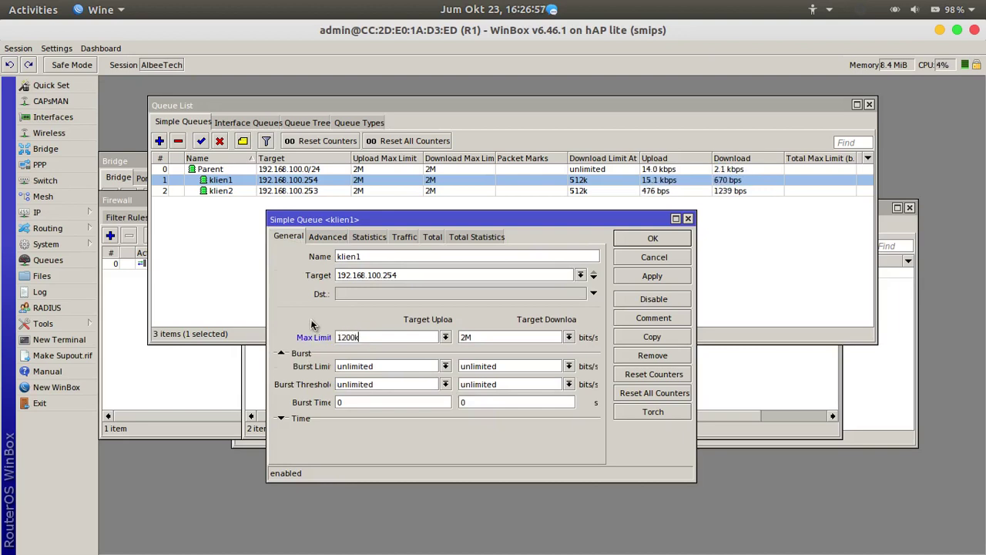
{"action": "key", "text": "Tab"}
{"action": "type", "text": "1200k"}
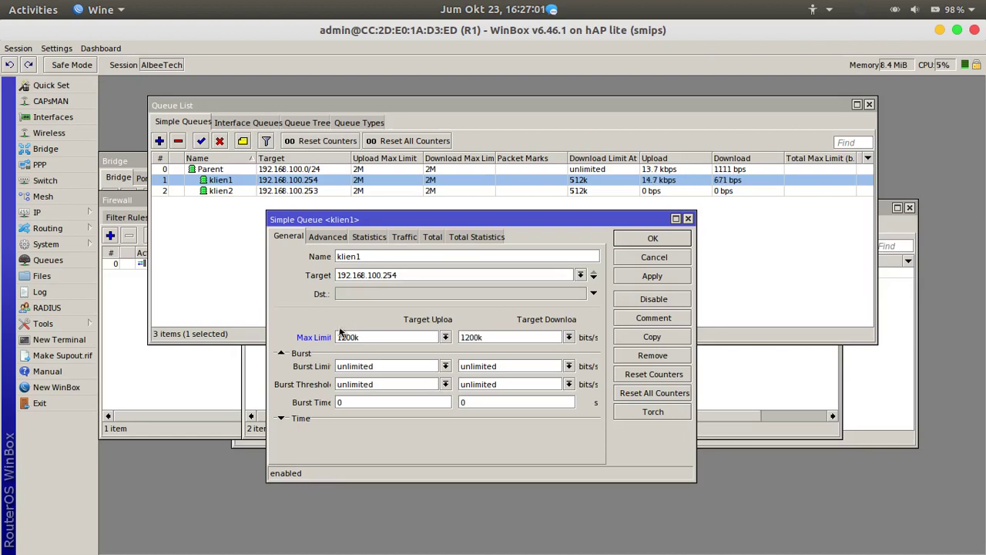
{"action": "left_click", "coordinate": [651, 240]}
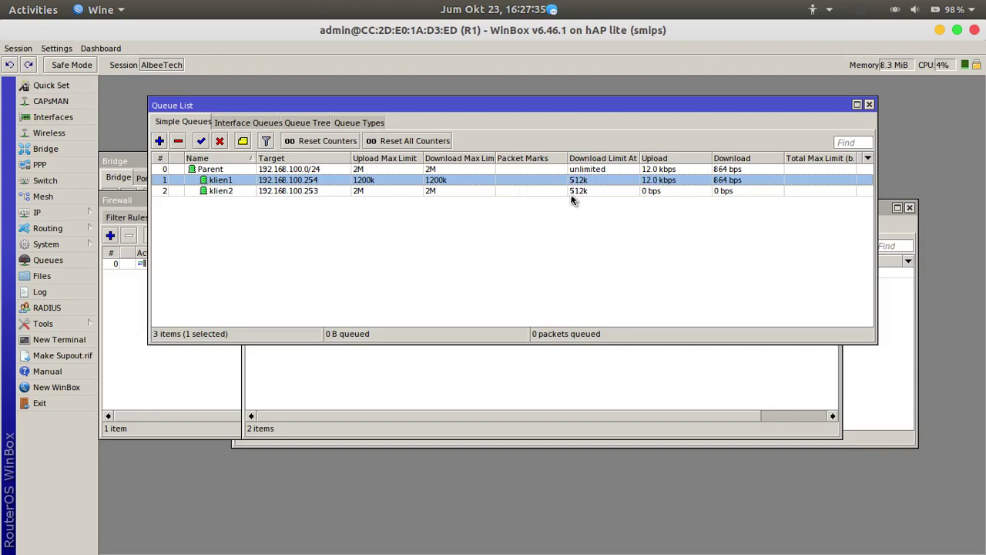
Step: Start another Fast.com speed test in Chrome and return to WinBox to check klien1's rates against its 1200k limit
{"action": "mouse_move", "coordinate": [265, 539]}
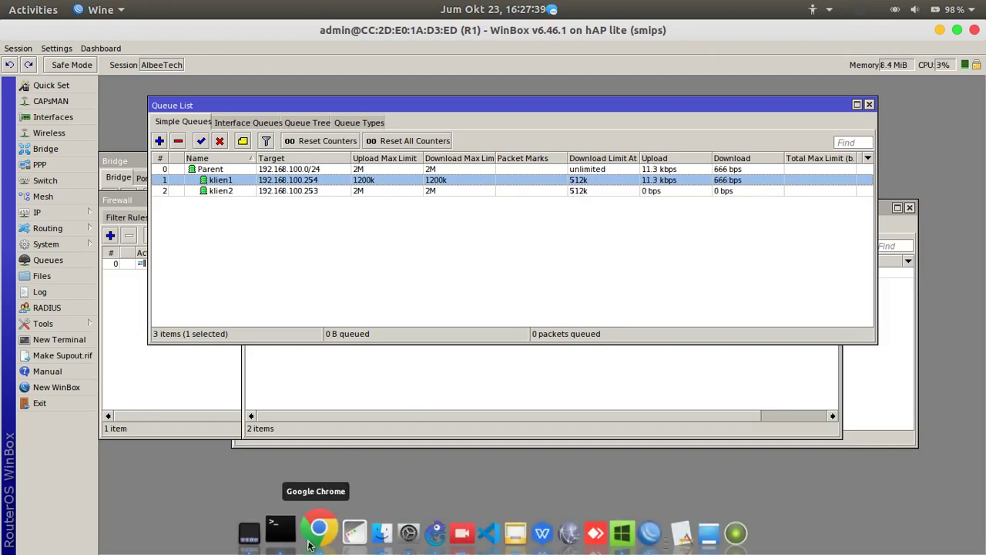
{"action": "right_click", "coordinate": [312, 530]}
{"action": "left_click", "coordinate": [308, 464]}
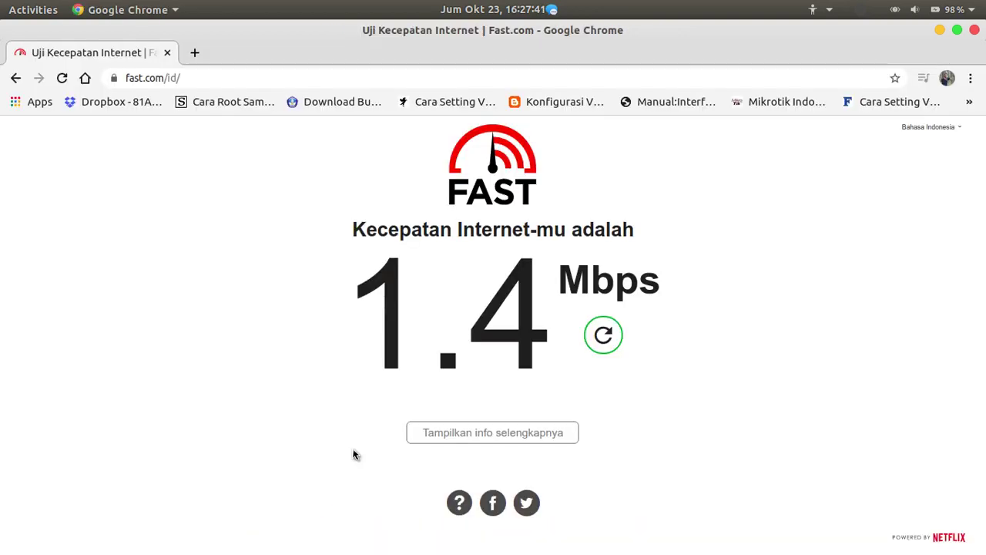
{"action": "left_click", "coordinate": [603, 334]}
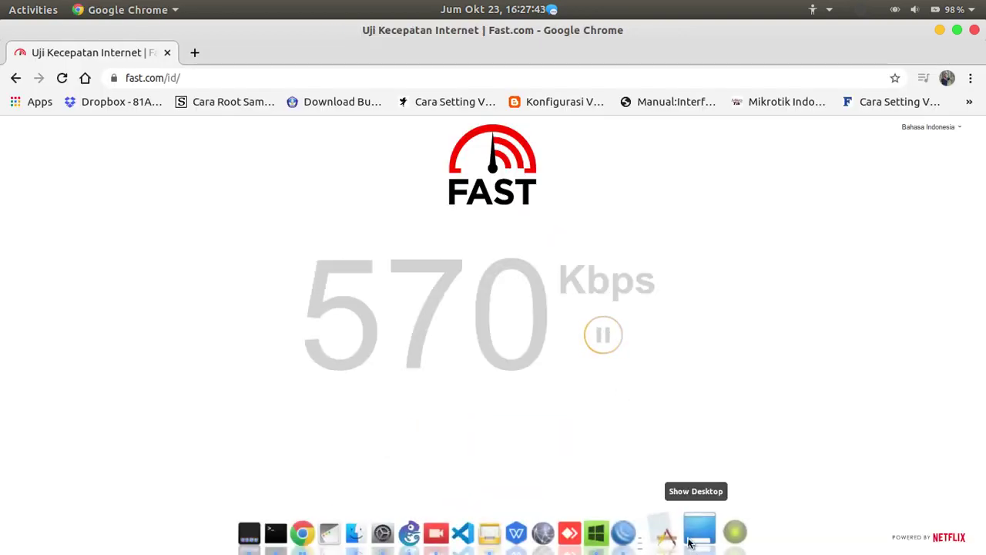
{"action": "left_click", "coordinate": [637, 530]}
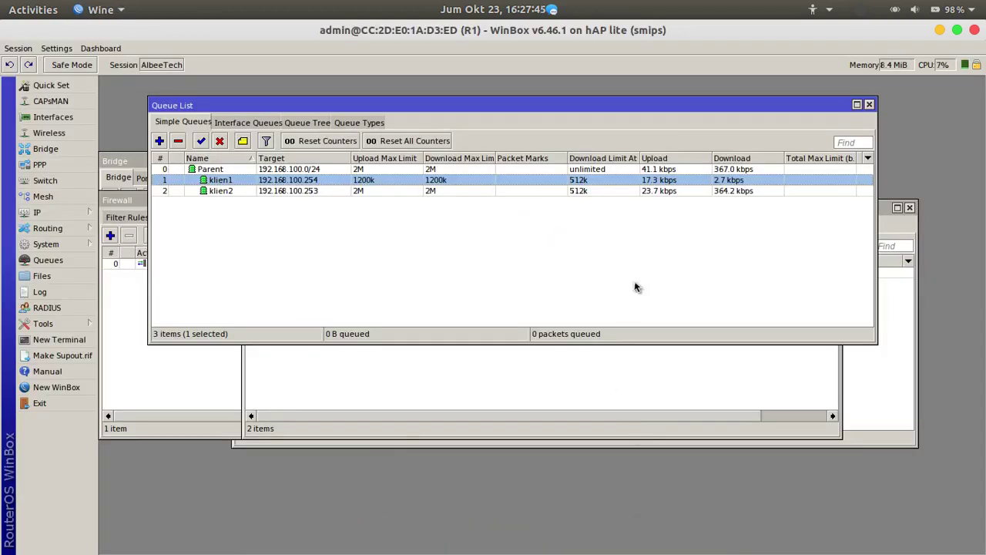